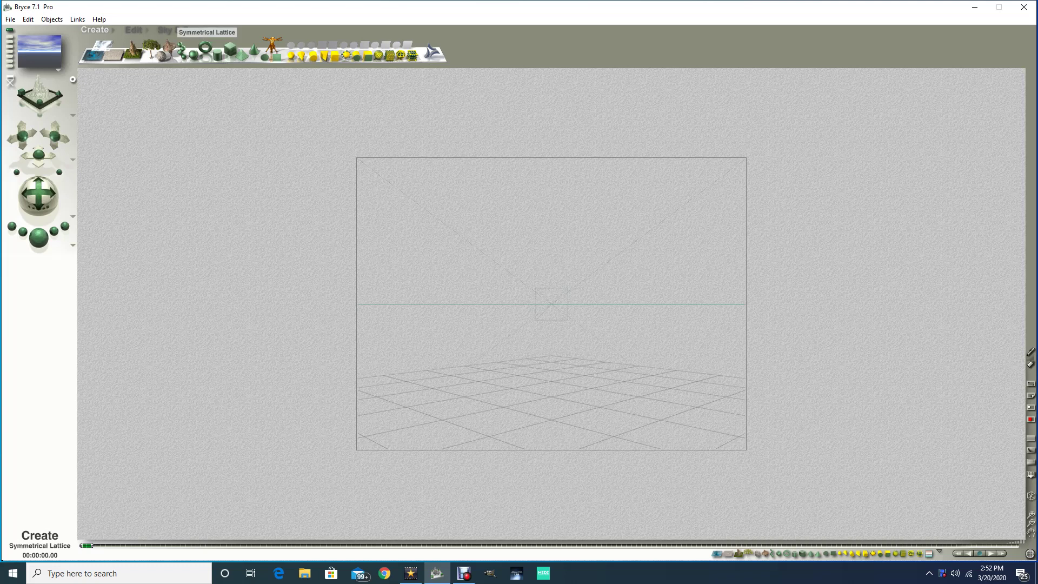
Step: Create a symmetrical lattice, enlarged and floating above the ground plane, and render the scene
click(168, 48)
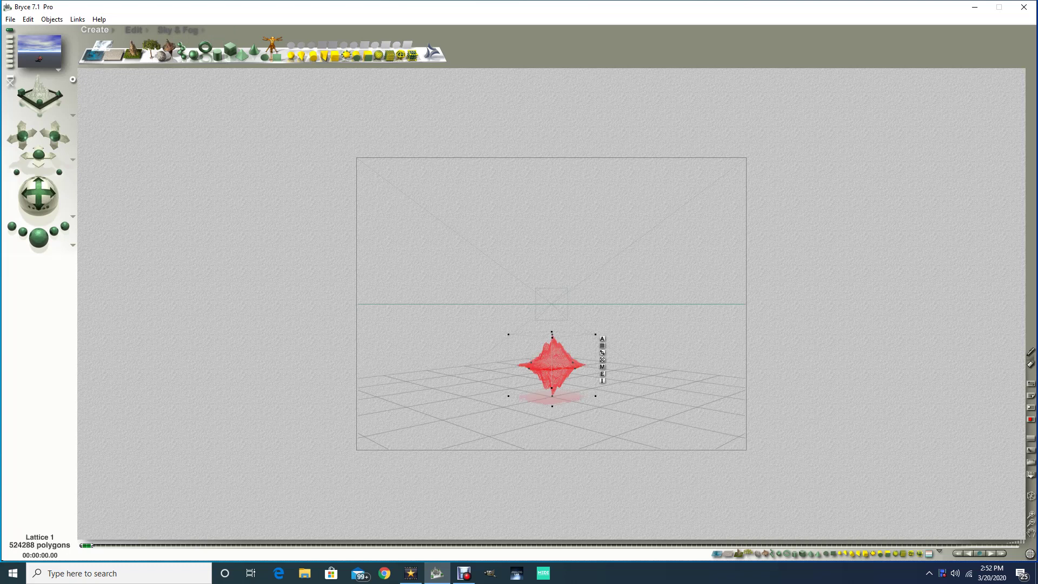
drag(552, 366, 542, 284)
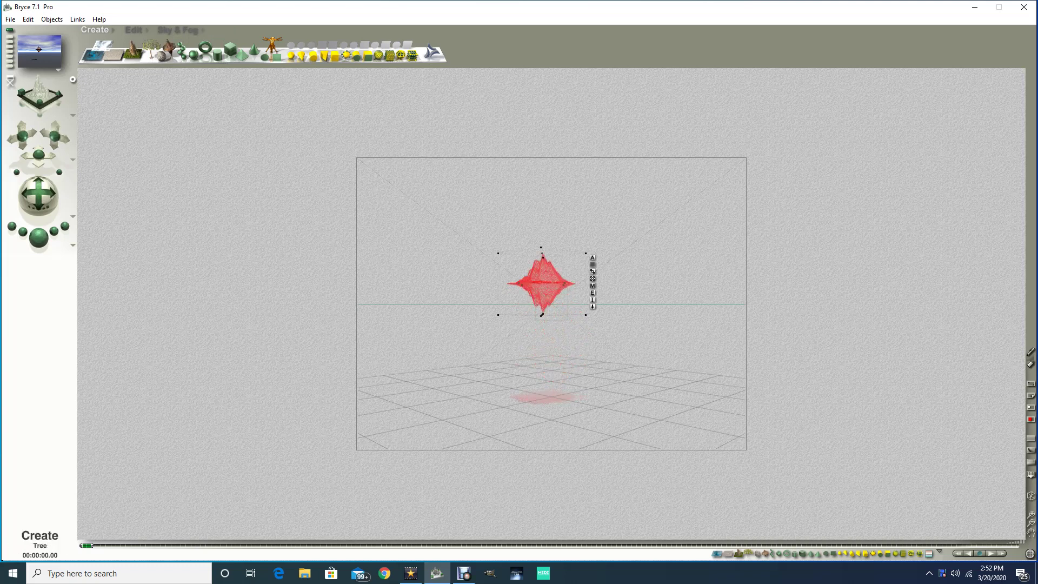
click(135, 30)
drag(128, 52, 331, 28)
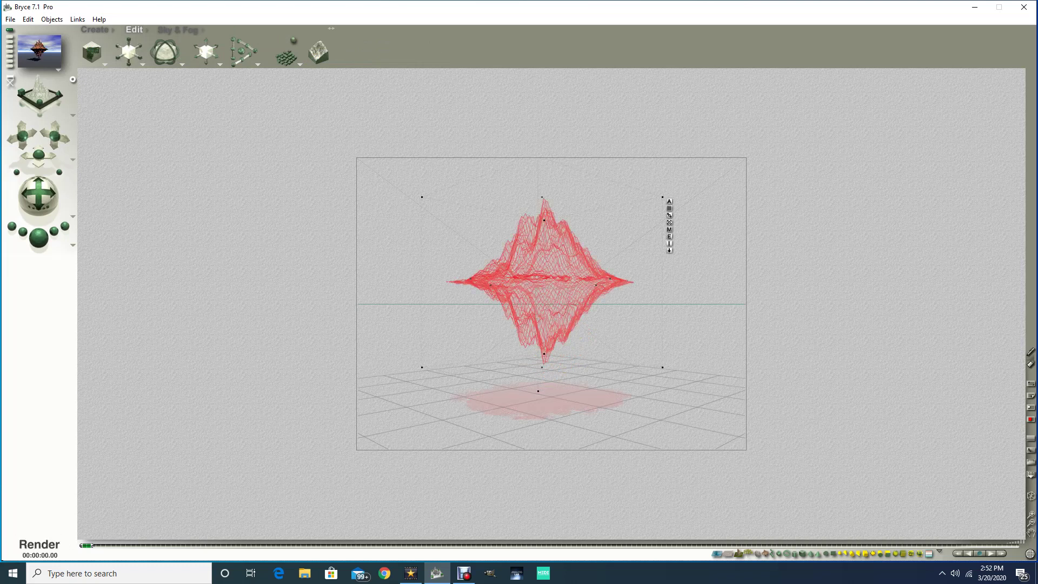
click(39, 237)
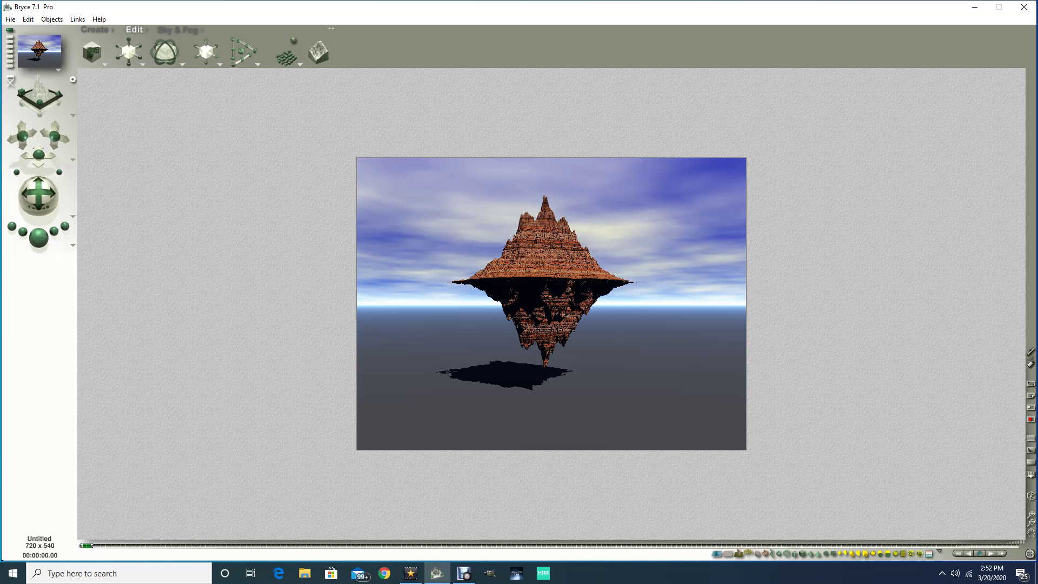
key(Escape)
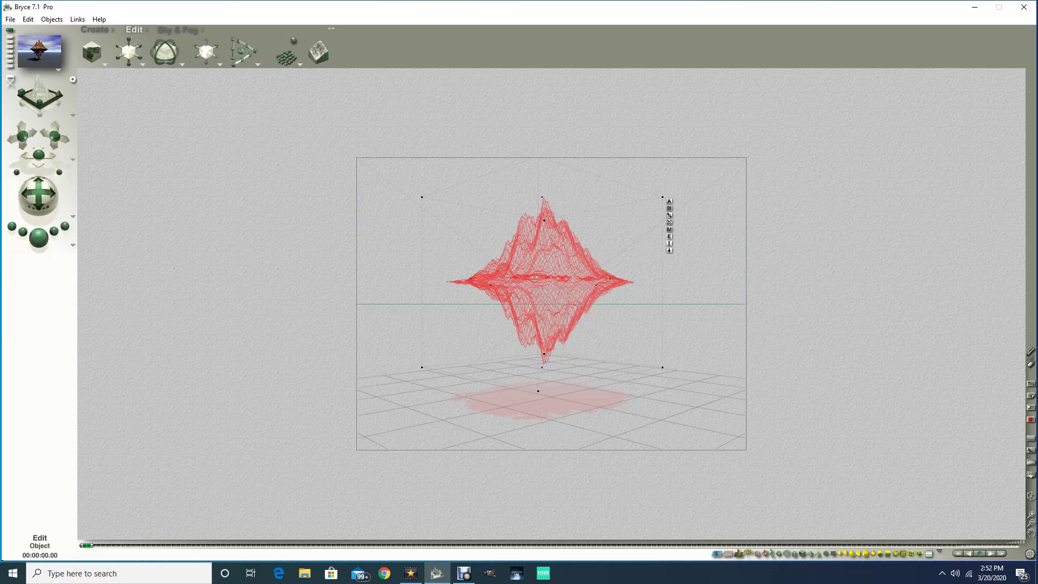
Step: Edit the lattice's terrain by painting over its bright central peaks, and raise the lower elevation clipping limit to trim its outer edges
key(ctrl+e)
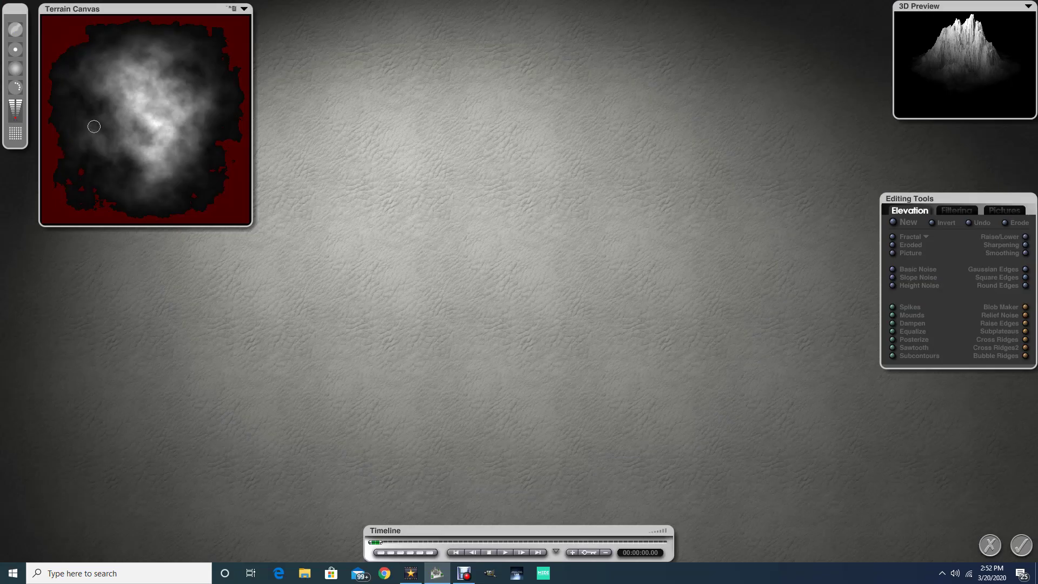
drag(965, 49, 964, 87)
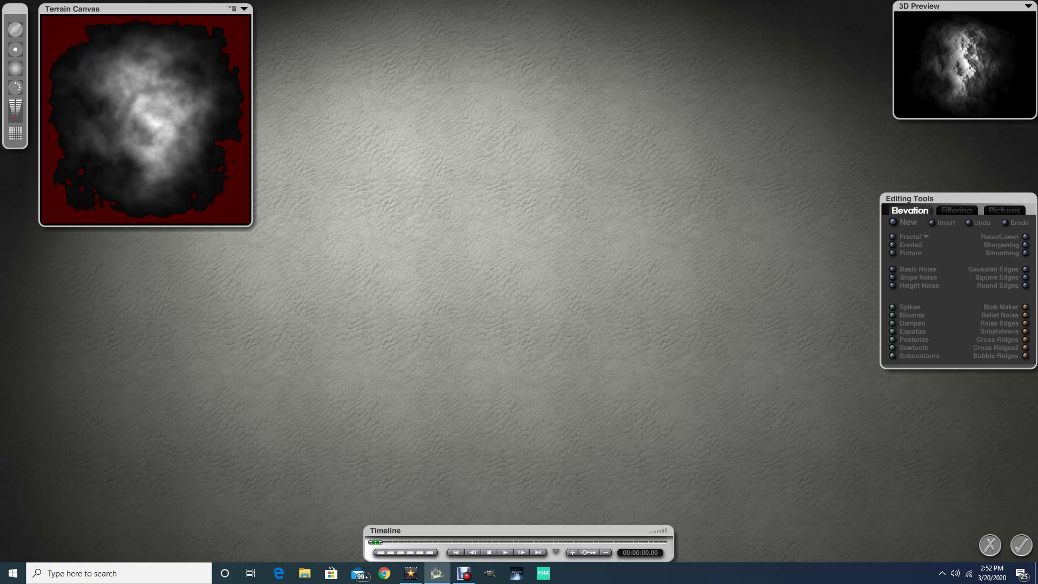
mouse_move(175, 88)
mouse_down()
mouse_move(180, 120)
mouse_move(154, 135)
mouse_move(179, 167)
mouse_move(214, 130)
mouse_move(197, 74)
mouse_move(122, 73)
mouse_move(104, 108)
mouse_up()
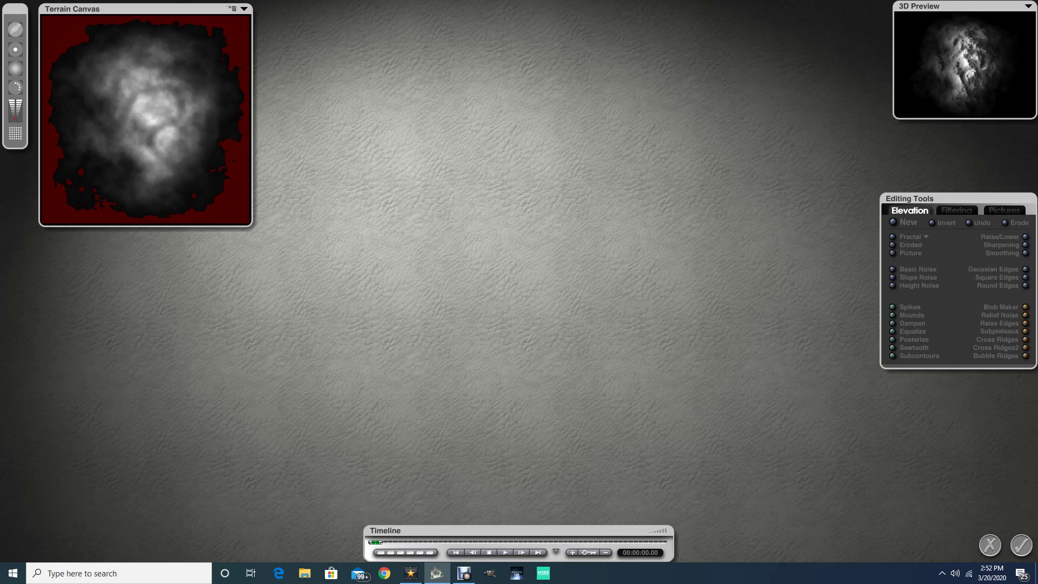
click(233, 9)
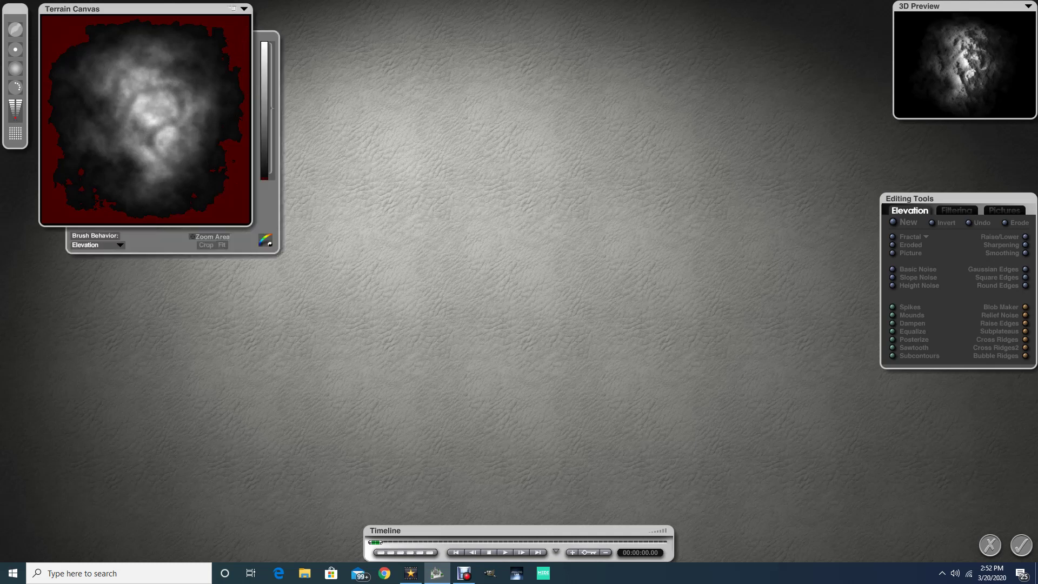
drag(270, 173, 270, 169)
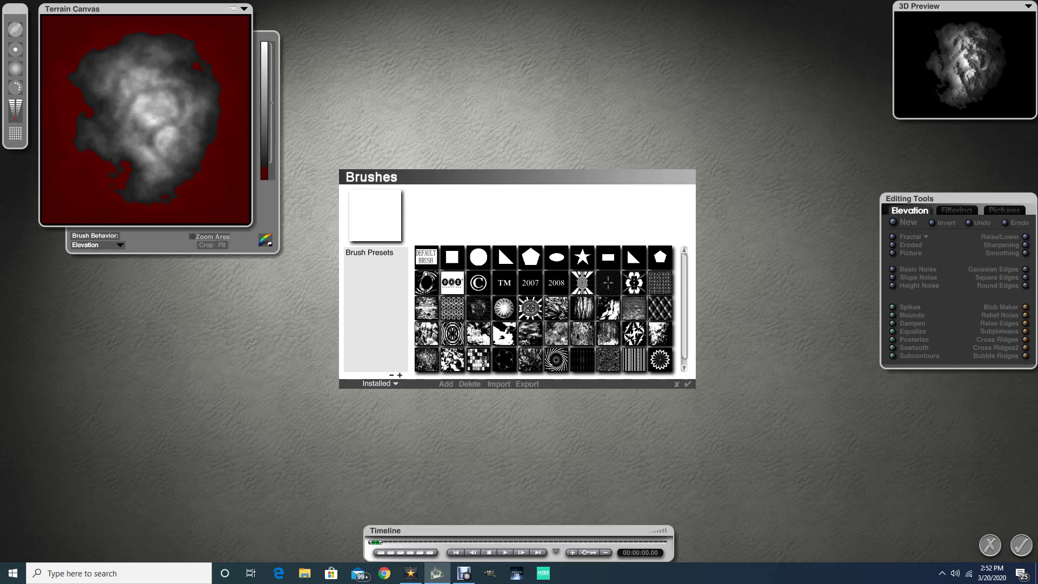
Step: Using the default brush, flatten the terrain's remaining peaks, enlarge the brush for the final strokes, and apply the edited terrain to the lattice
click(426, 257)
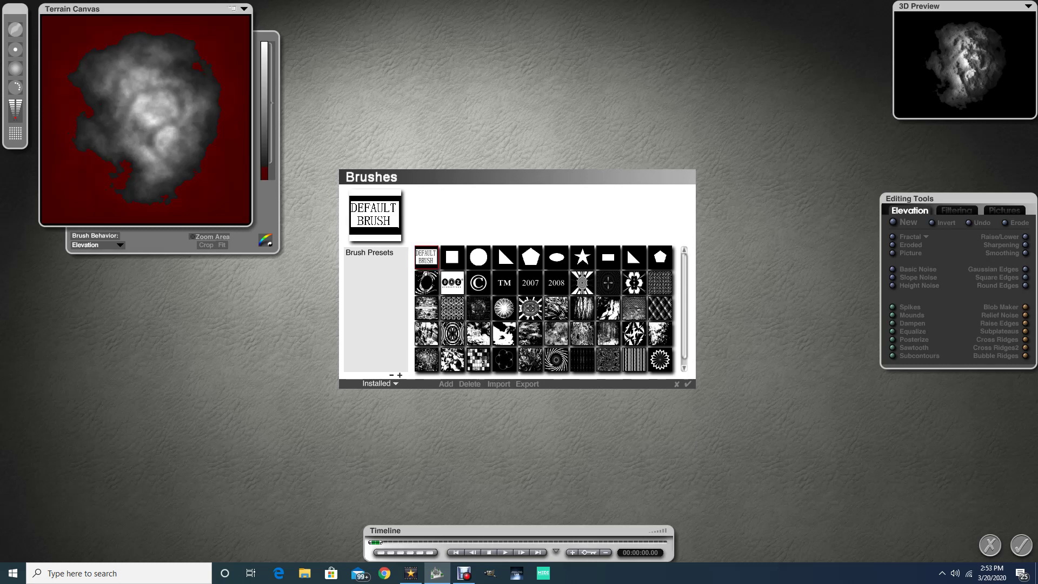
key(Return)
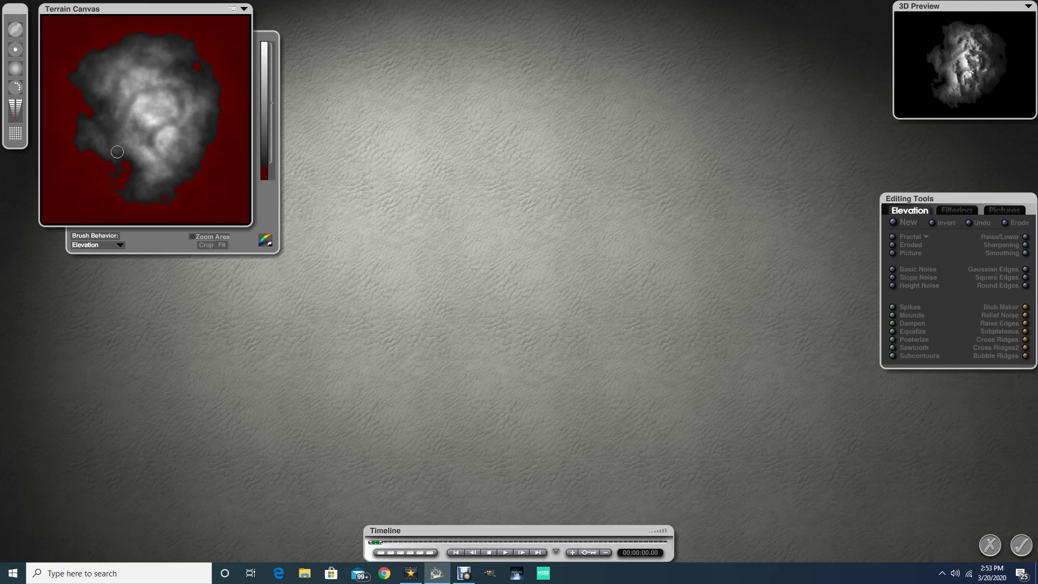
mouse_move(170, 145)
mouse_down()
mouse_move(125, 73)
mouse_move(204, 106)
mouse_move(109, 151)
mouse_move(172, 177)
mouse_move(135, 88)
mouse_up()
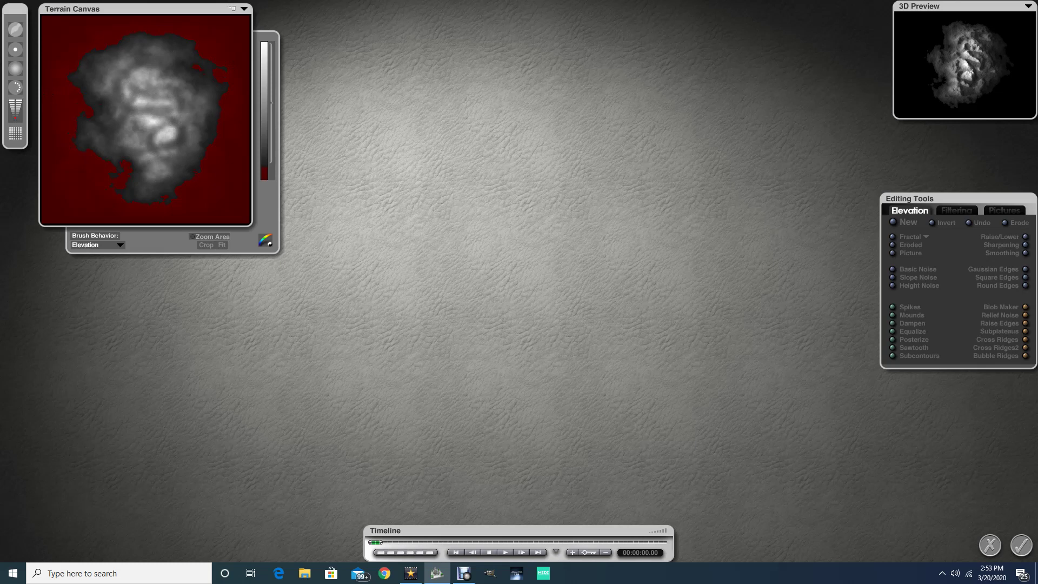
mouse_move(80, 92)
mouse_down()
mouse_move(186, 114)
mouse_move(140, 149)
mouse_move(161, 81)
mouse_move(123, 70)
mouse_up()
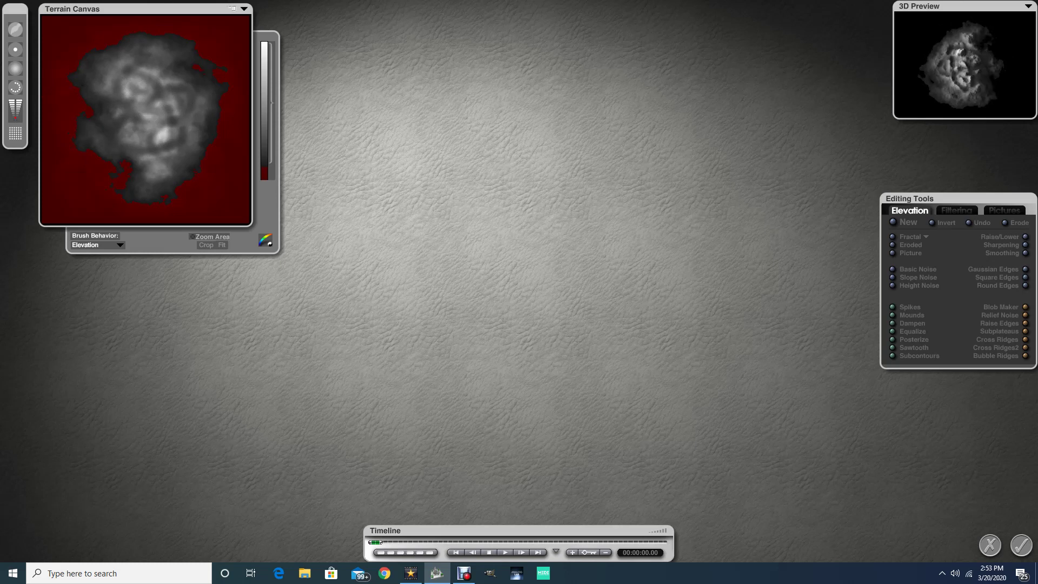
drag(16, 49, 59, 51)
mouse_move(116, 50)
mouse_down()
mouse_move(129, 100)
mouse_move(179, 150)
mouse_move(174, 67)
mouse_move(162, 162)
mouse_up()
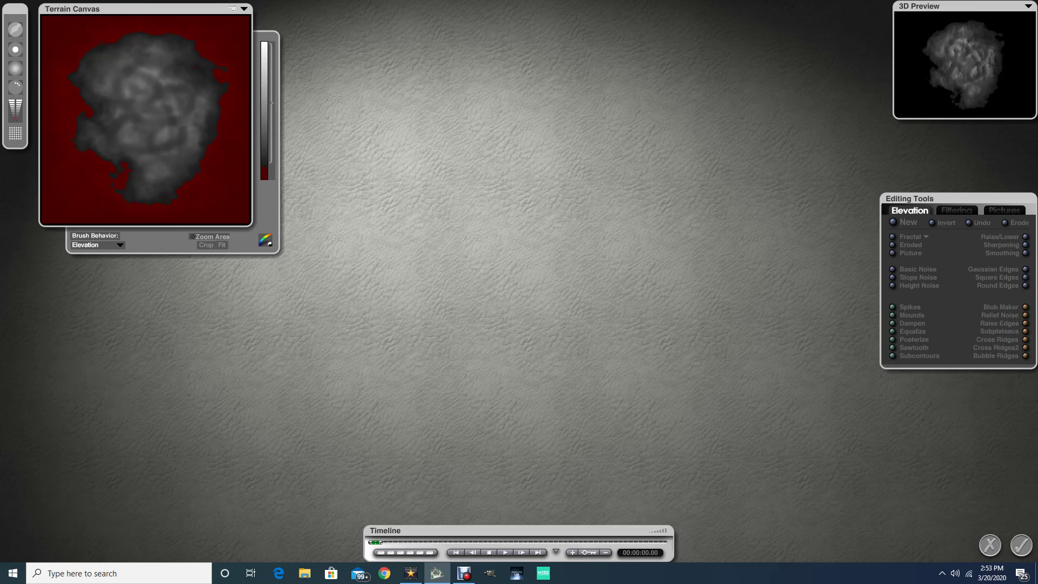
click(1021, 545)
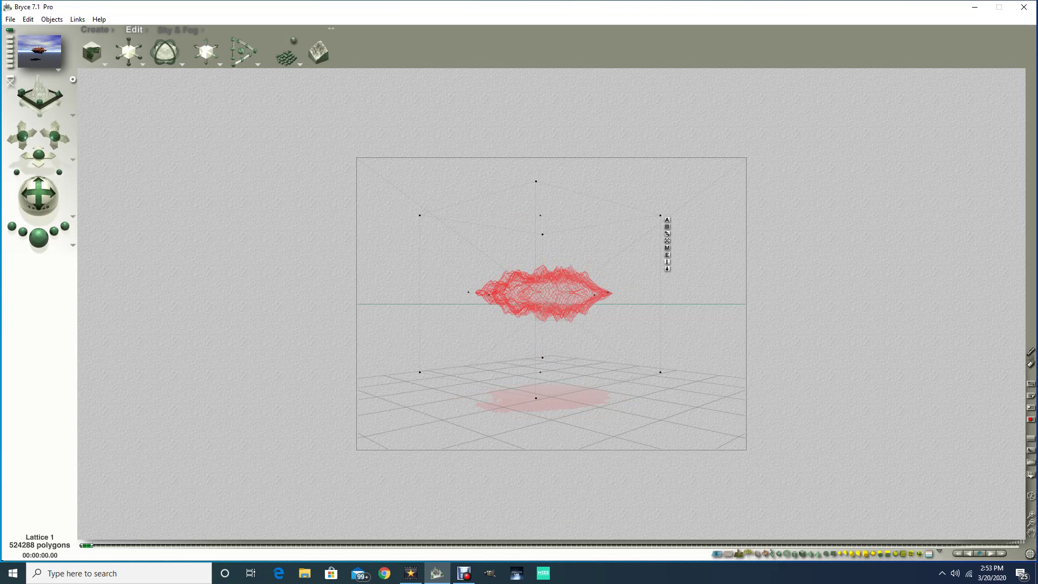
Step: Rotate the lattice upright so its broad face points at the camera, and render the scene
drag(164, 52, 116, 52)
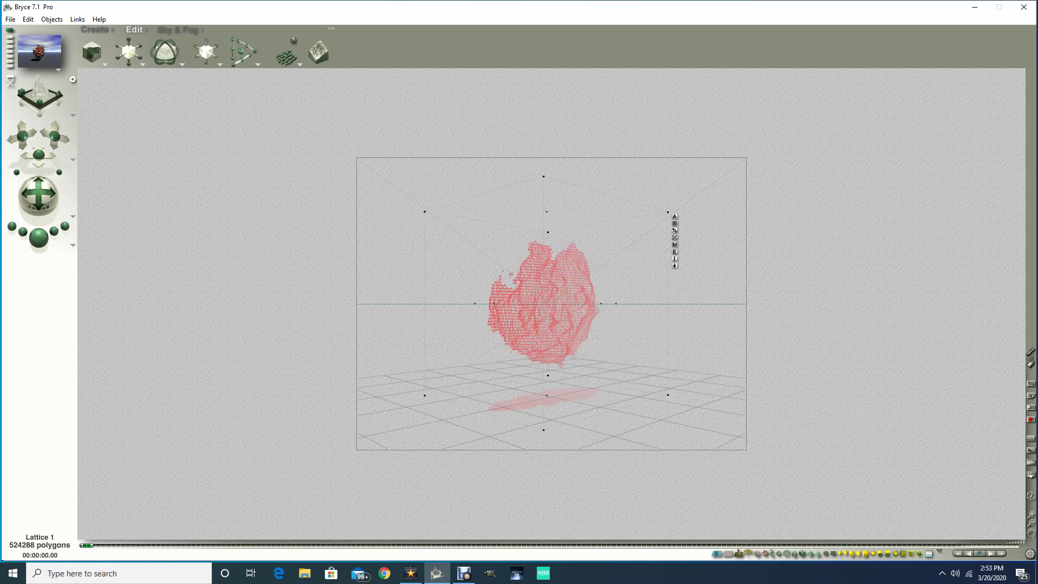
drag(164, 52, 189, 52)
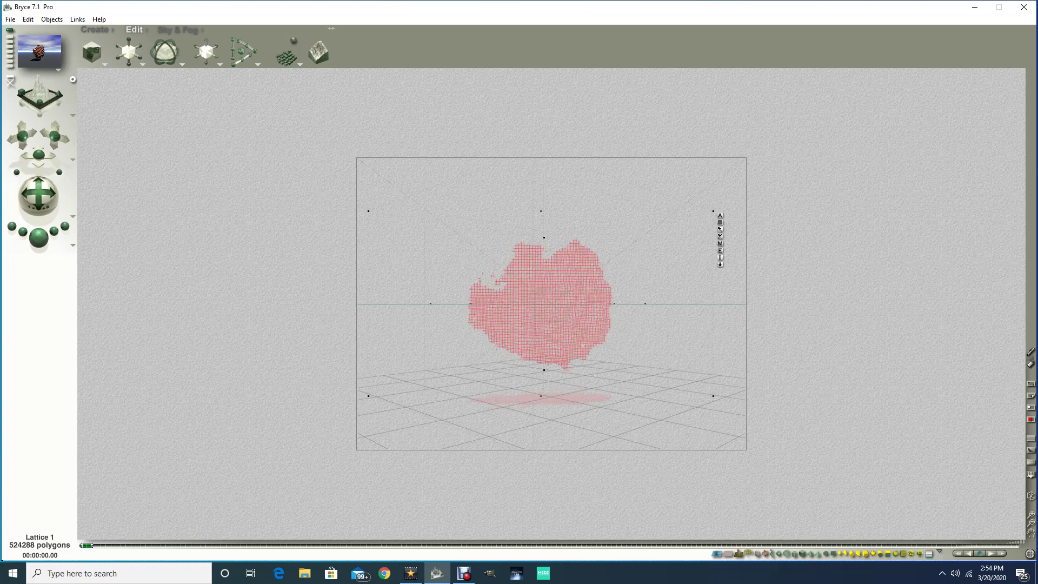
click(39, 238)
click(38, 237)
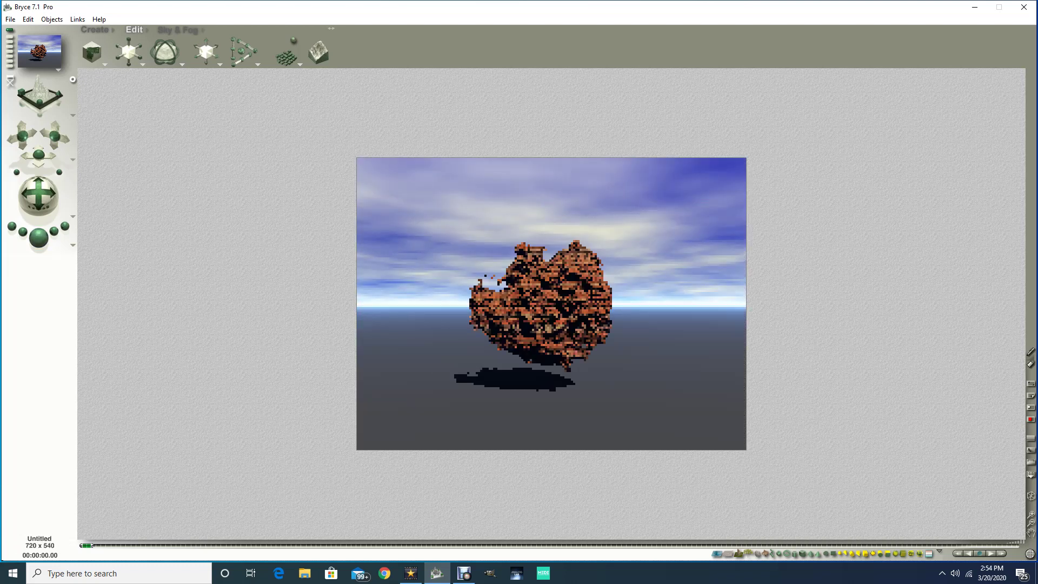
click(38, 237)
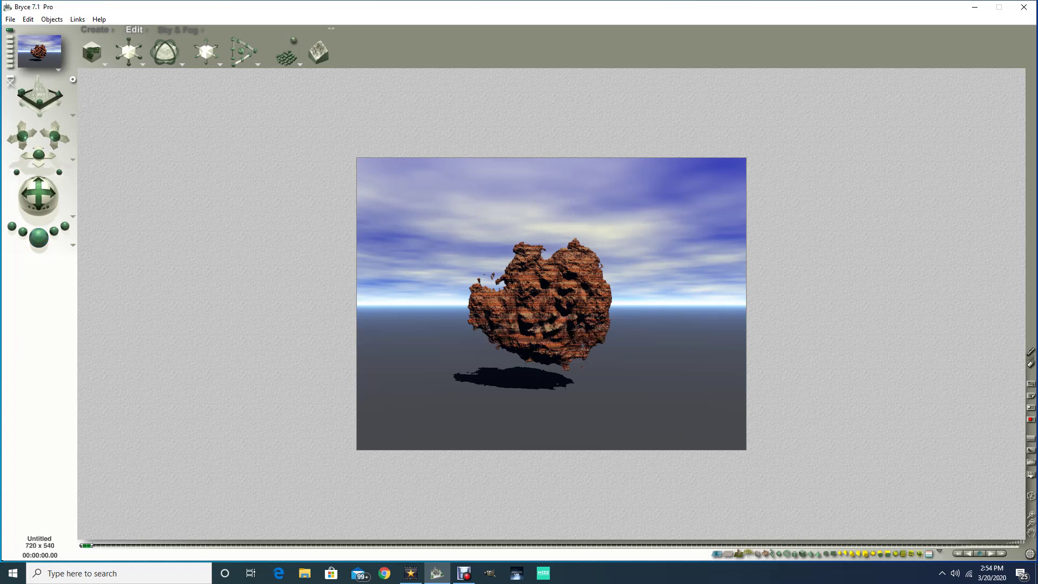
key(Escape)
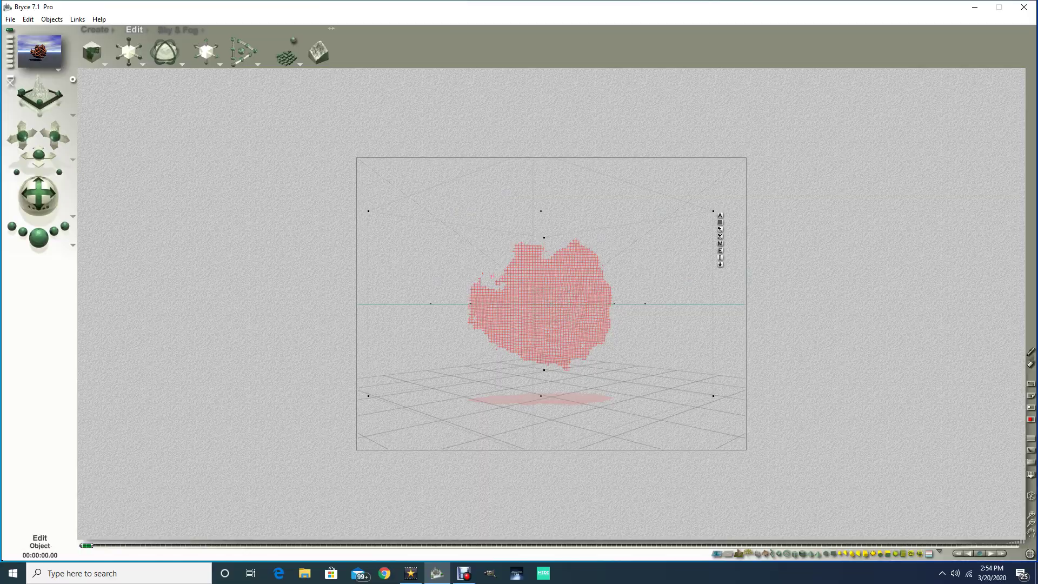
Step: Reopen the lattice's terrain, brush away the stray fragments around its outline, apply the edit and render the scene
click(720, 250)
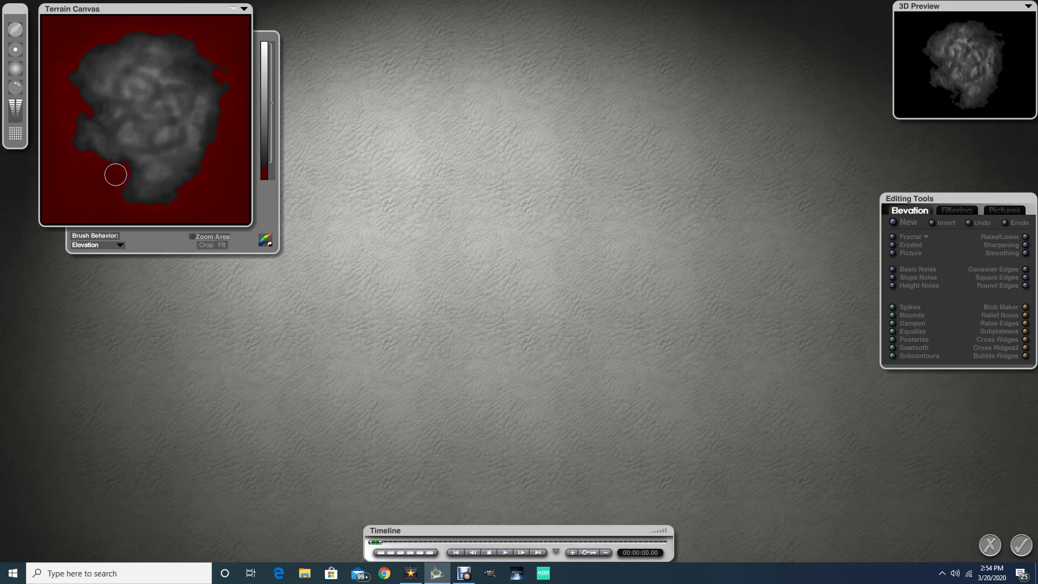
key(Return)
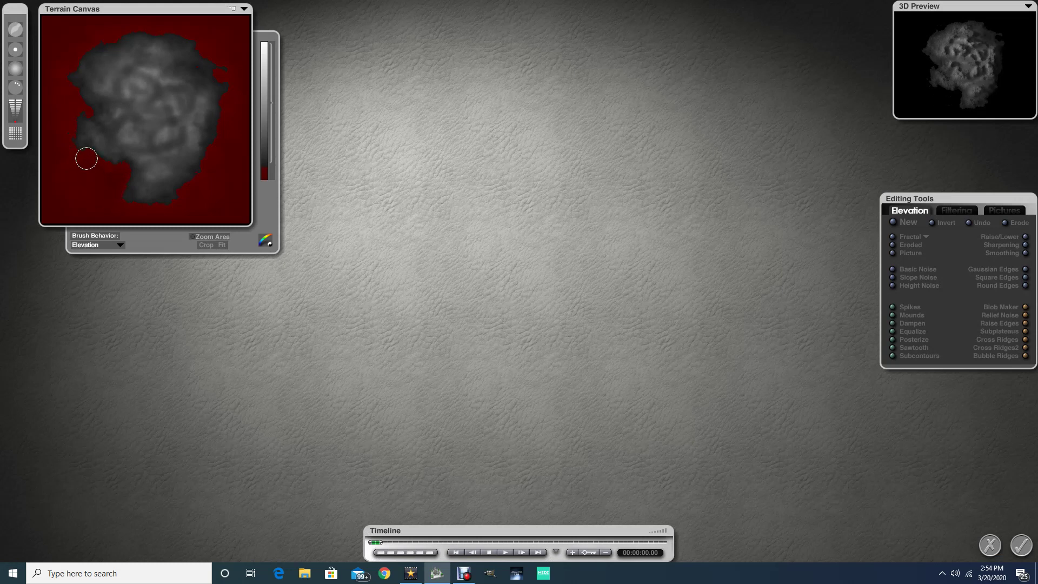
drag(78, 154, 74, 97)
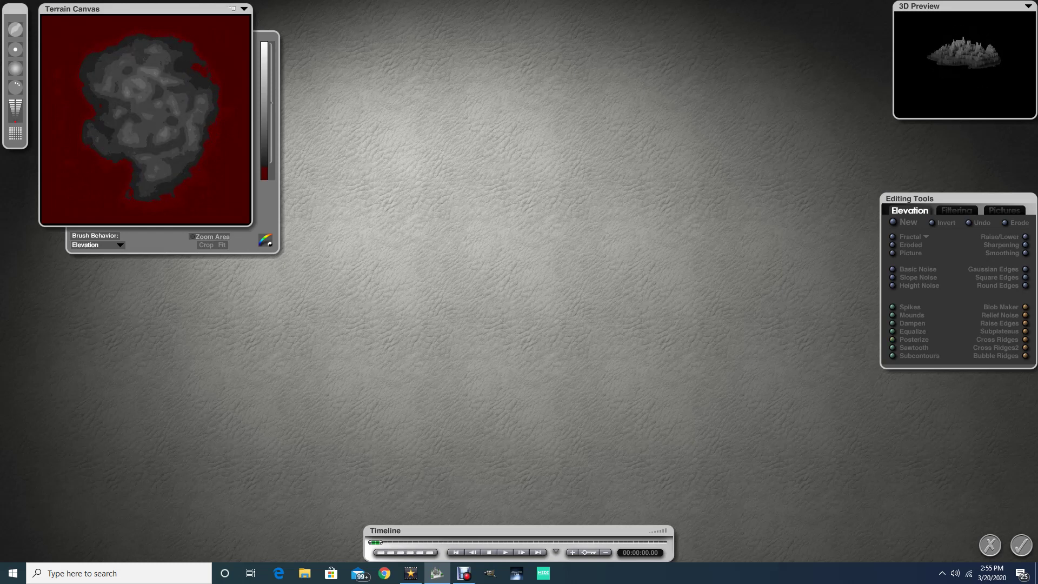
click(1020, 545)
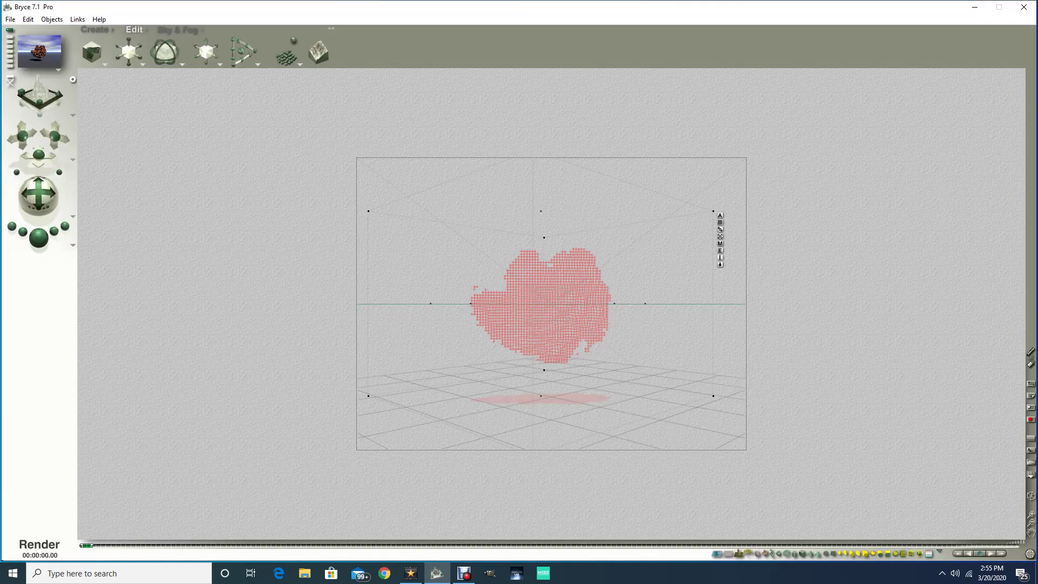
click(38, 237)
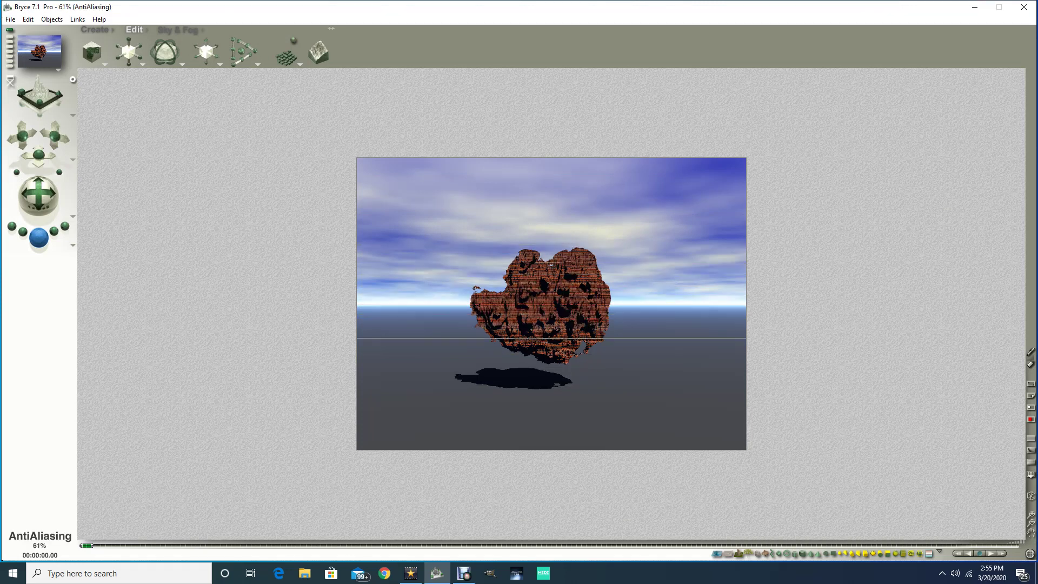
key(Escape)
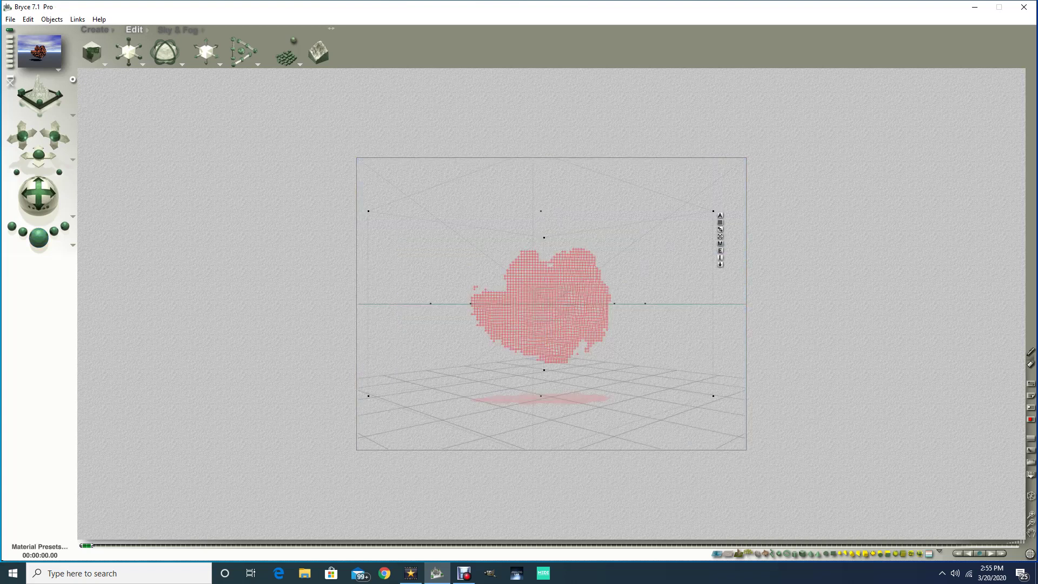
Step: Apply the green Glass, Bumped 2 material from the Colored glass presets to the lattice
click(105, 65)
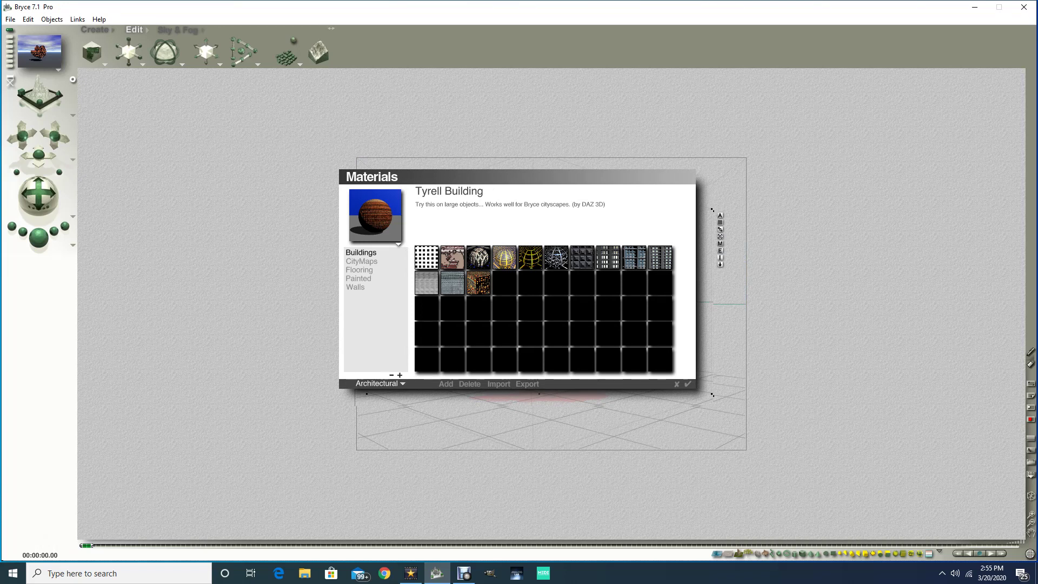
click(400, 383)
click(427, 443)
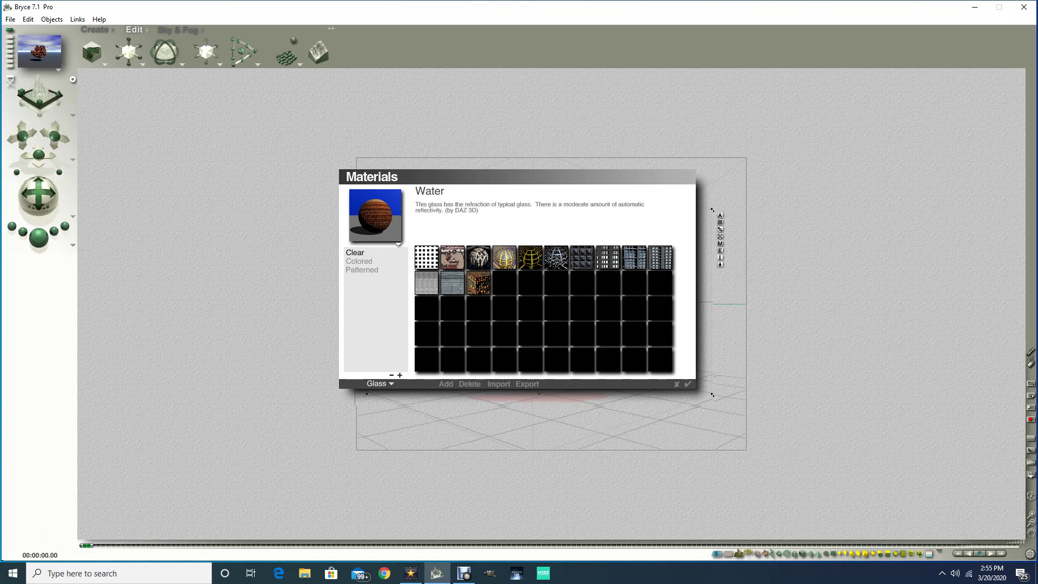
click(358, 262)
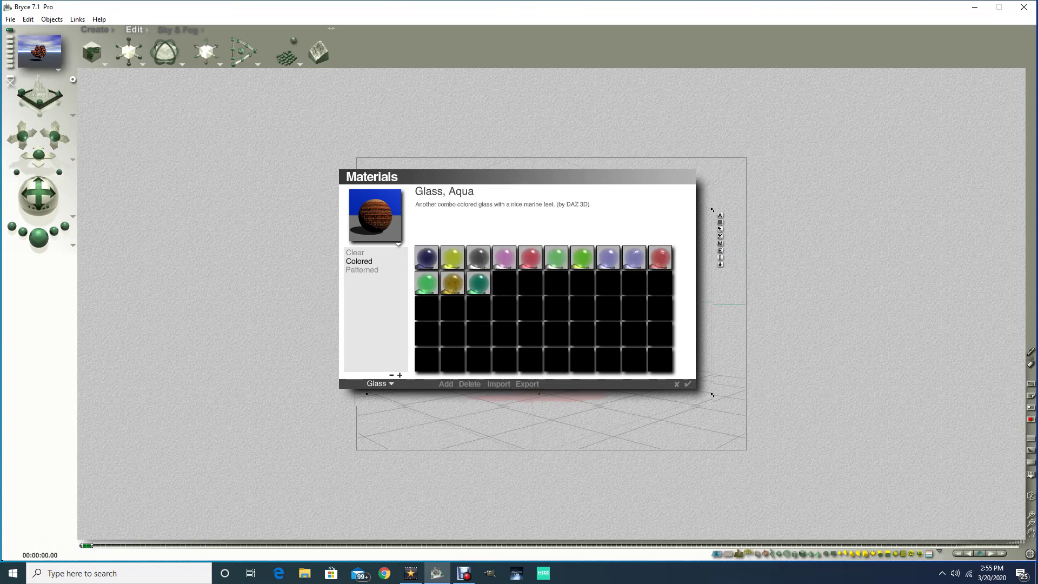
click(426, 283)
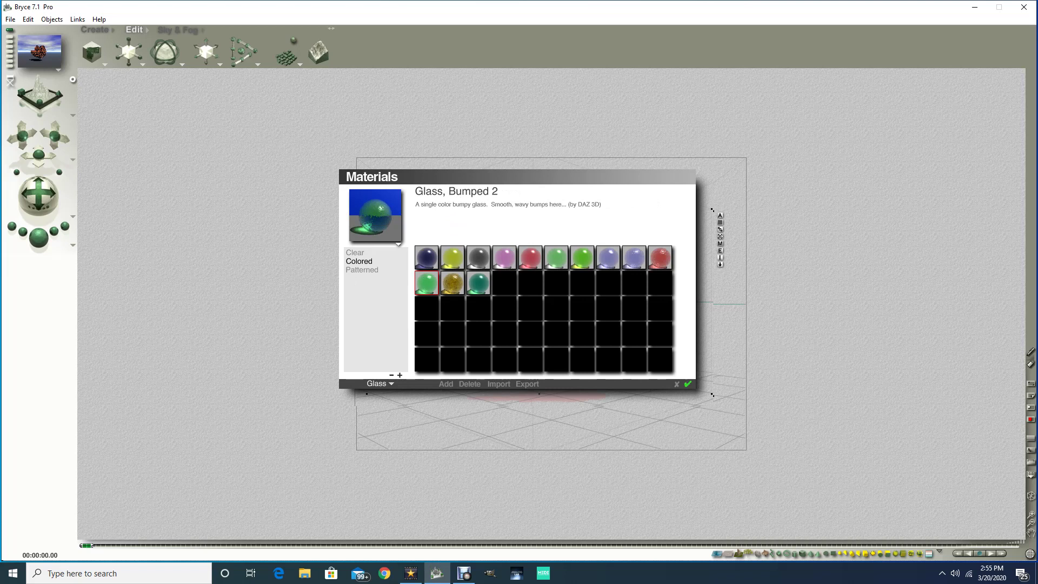
key(Return)
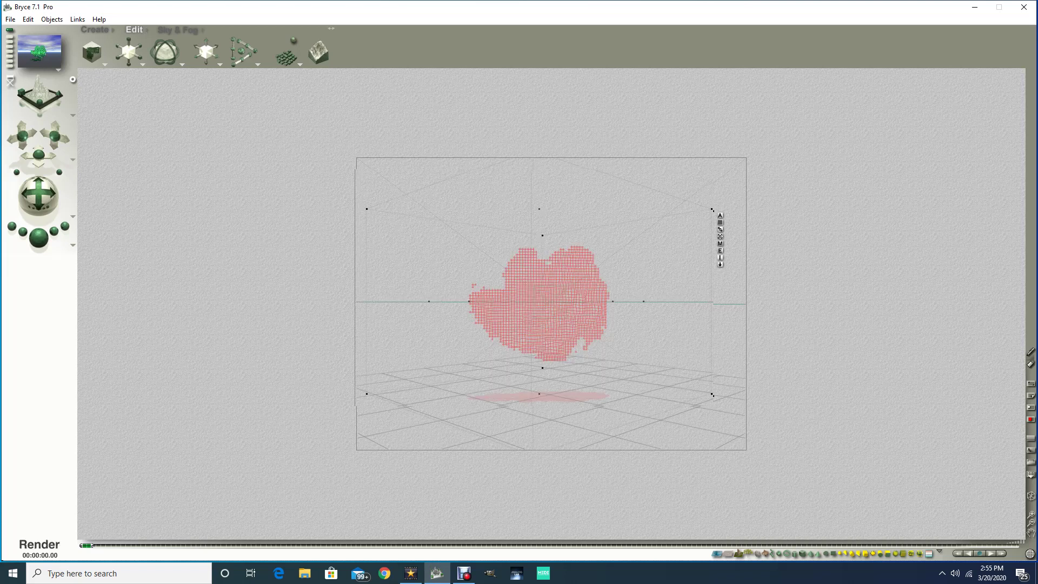
Step: Render the scene to check the green glass lattice, and return to the wireframe view
click(38, 237)
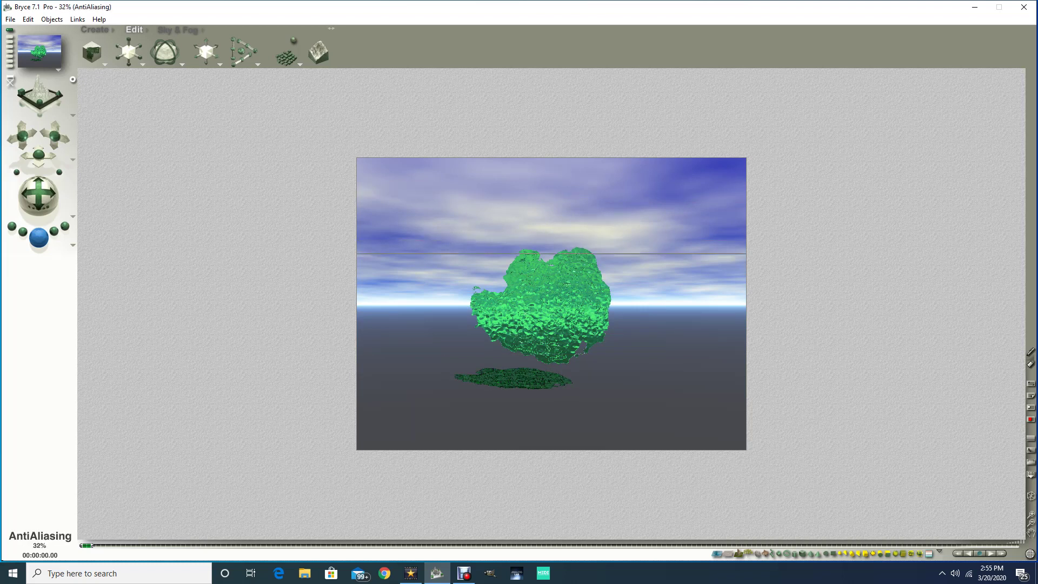
key(Escape)
key(Escape)
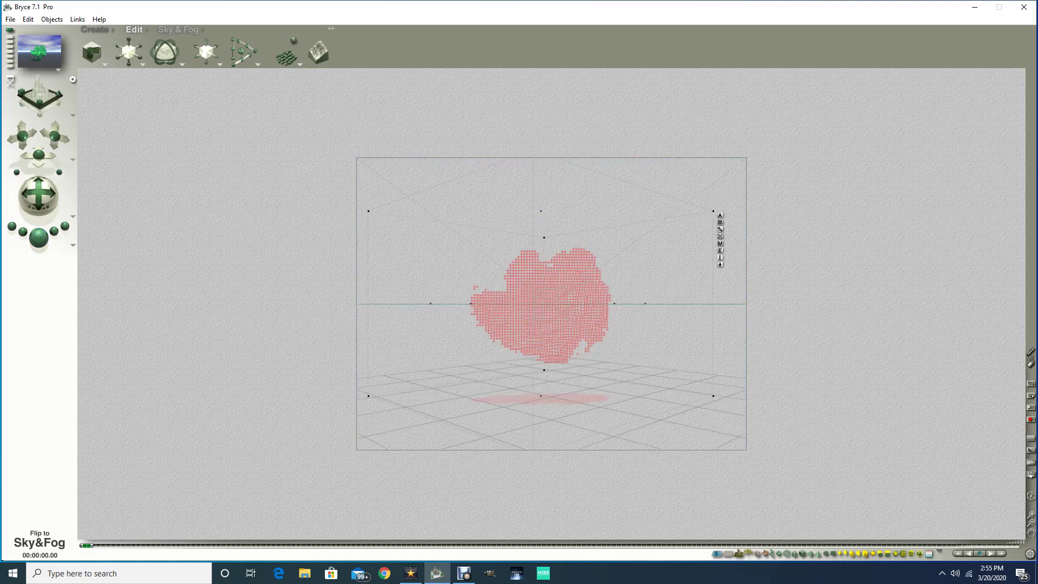
Step: Apply the Auto Paint: Aqua - 50's material from the Automotive metals presets to the lattice, render the scene and return to the wireframe
click(105, 64)
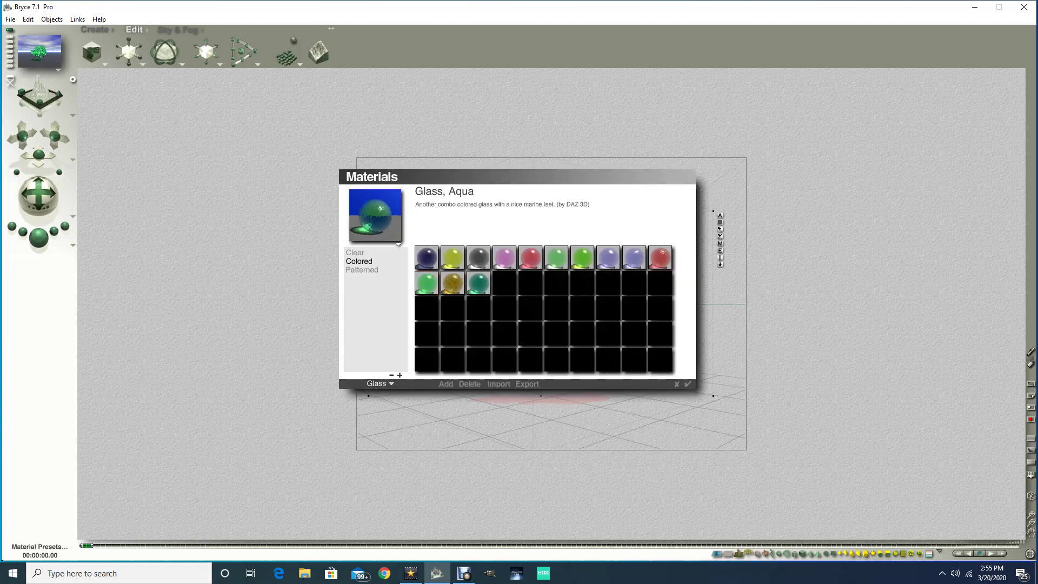
click(380, 383)
click(424, 456)
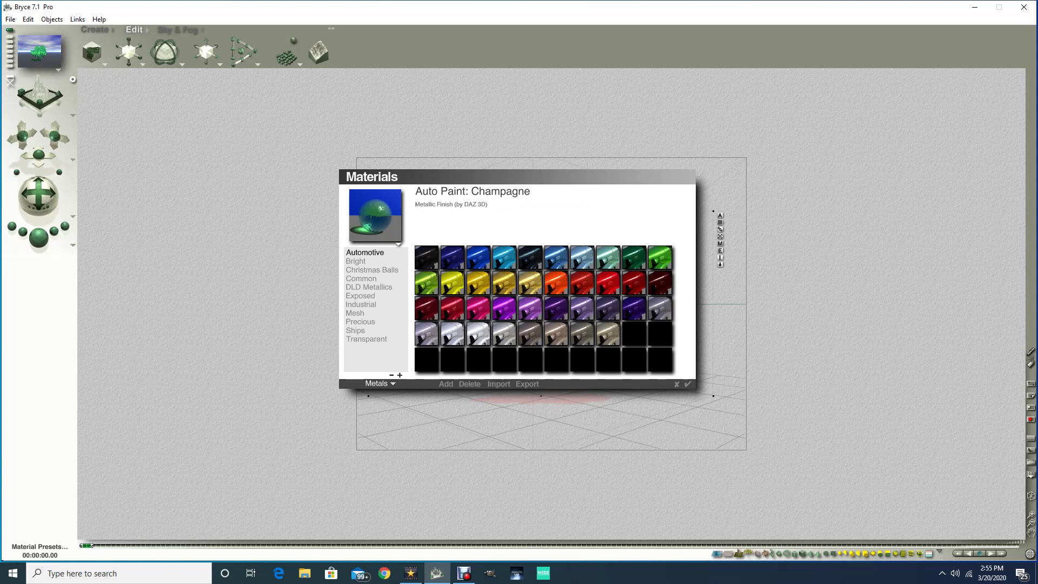
click(504, 257)
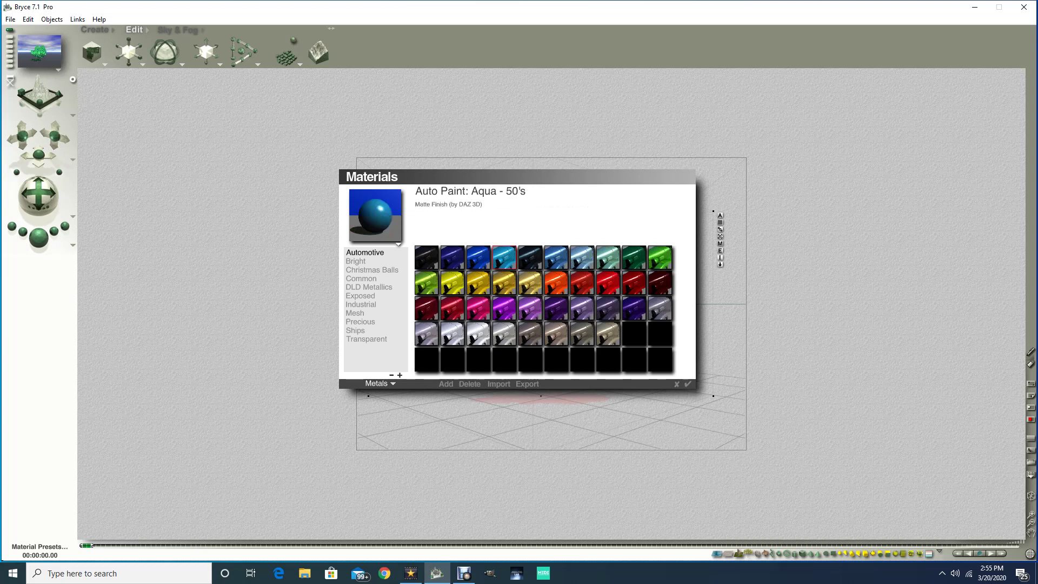
key(Return)
key(ctrl+r)
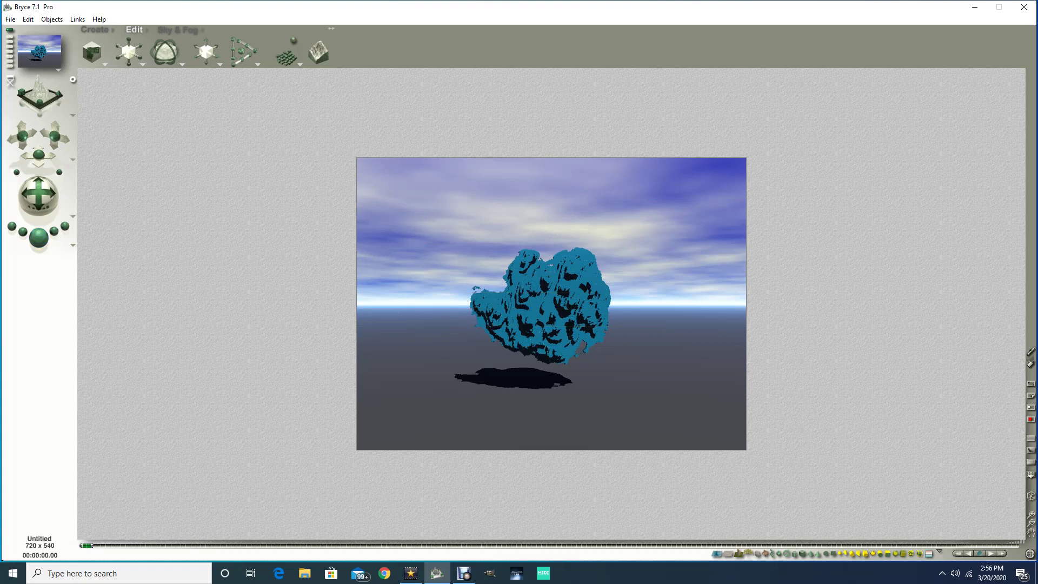
key(Escape)
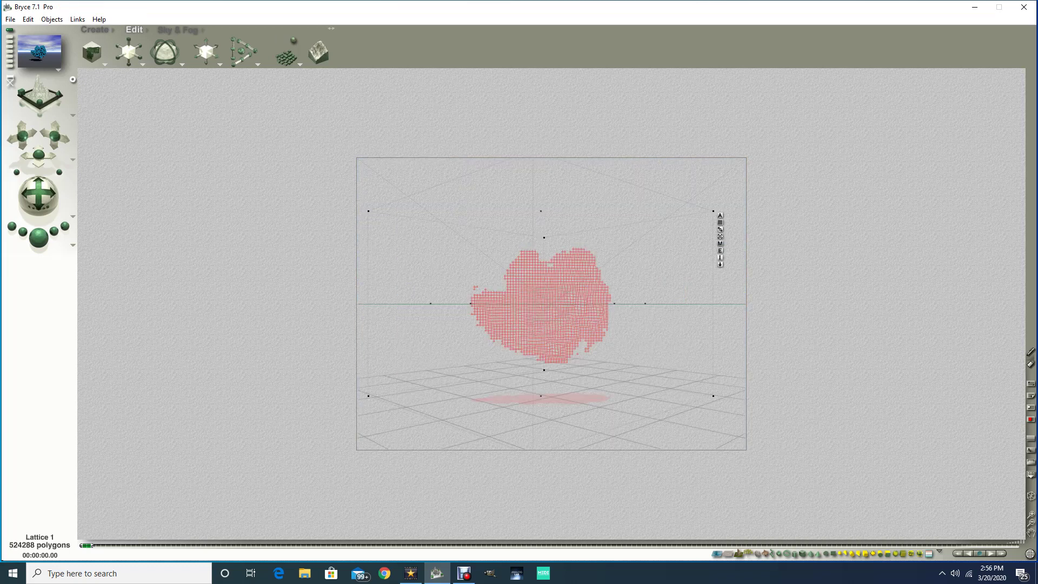
Step: Delete the lattice, create a new symmetrical lattice and lift it above the ground plane
key(Delete)
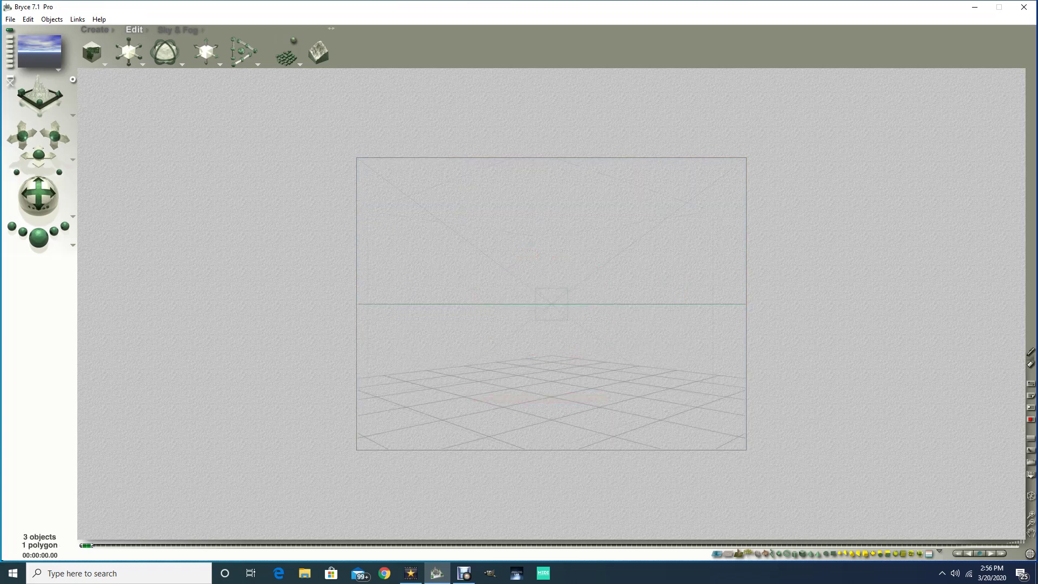
click(94, 29)
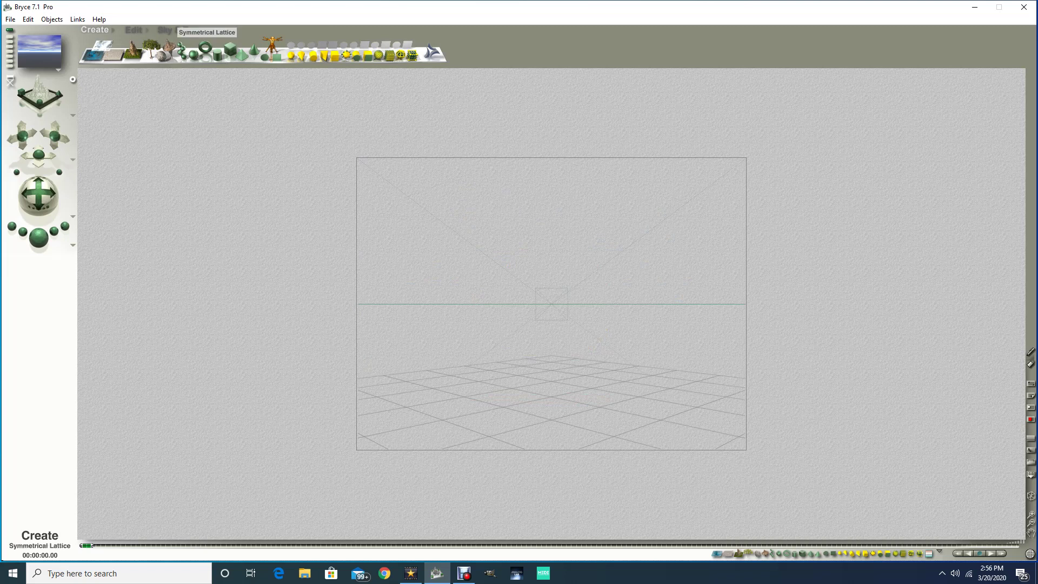
click(168, 48)
drag(552, 366, 546, 273)
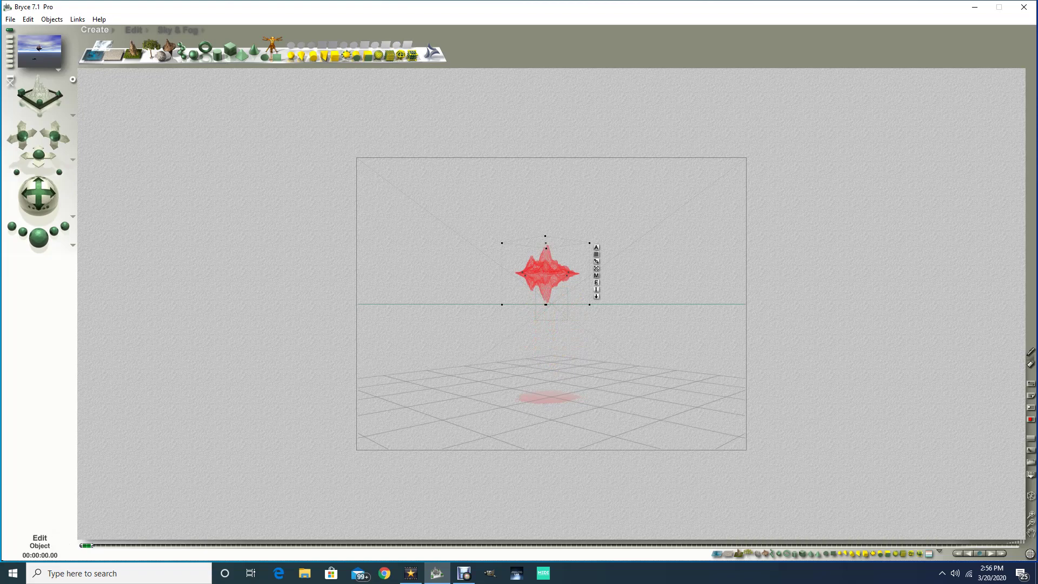
Step: Clear the new lattice's terrain canvas and paint one continuous winding ridge across it with the elevation brush
click(596, 282)
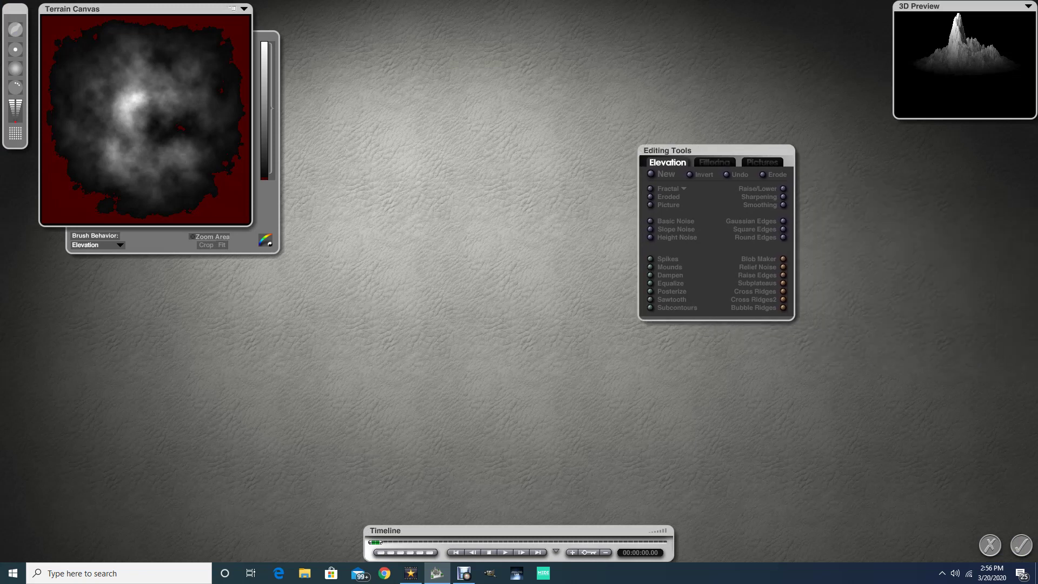
click(651, 174)
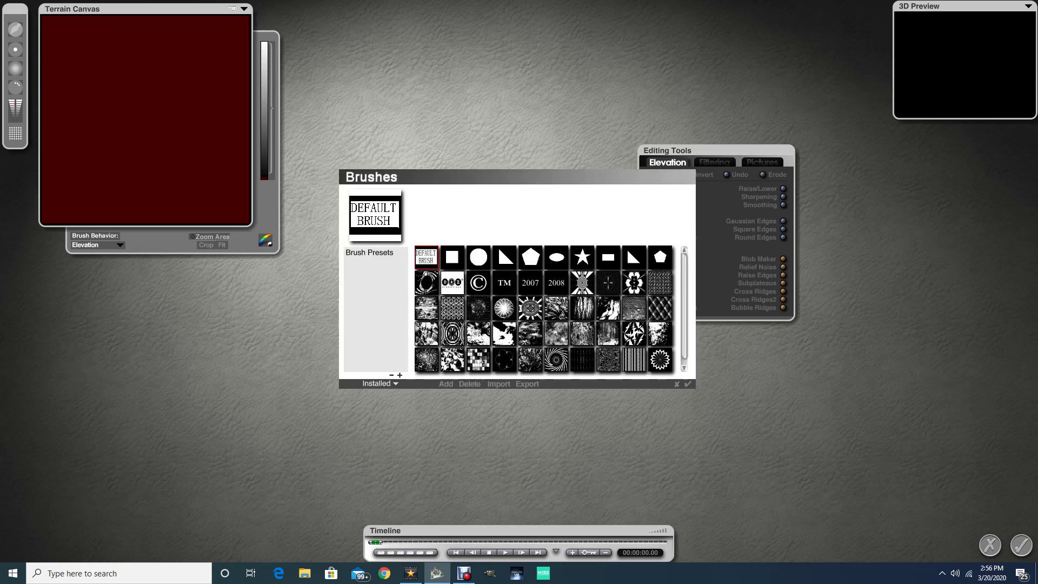
key(Escape)
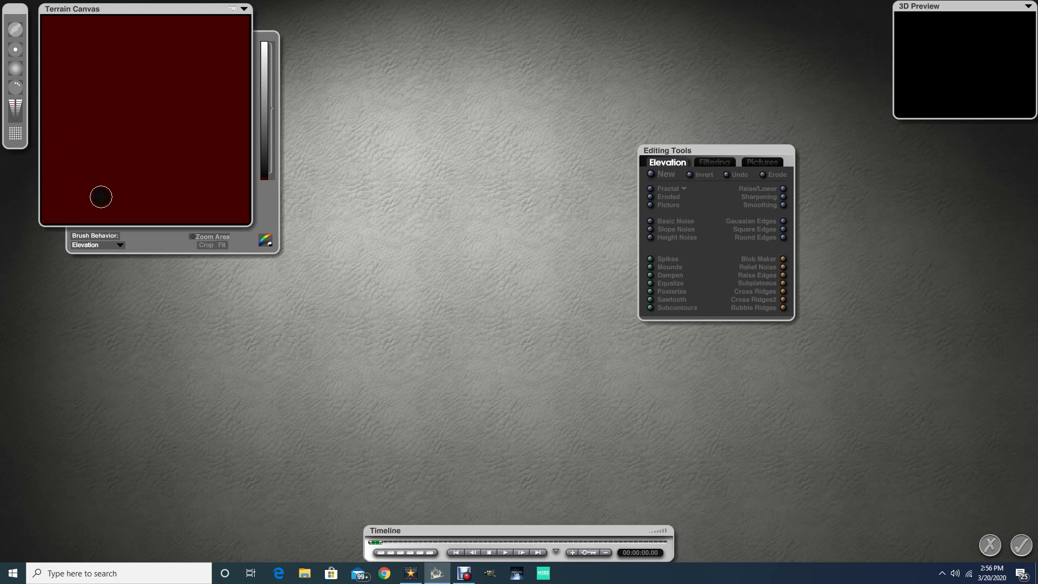
mouse_move(99, 196)
mouse_down()
mouse_move(79, 164)
mouse_move(95, 153)
mouse_move(111, 170)
mouse_move(143, 173)
mouse_move(138, 138)
mouse_move(100, 111)
mouse_move(91, 86)
mouse_move(116, 79)
mouse_move(144, 99)
mouse_move(210, 110)
mouse_move(215, 76)
mouse_move(186, 42)
mouse_move(64, 31)
mouse_up()
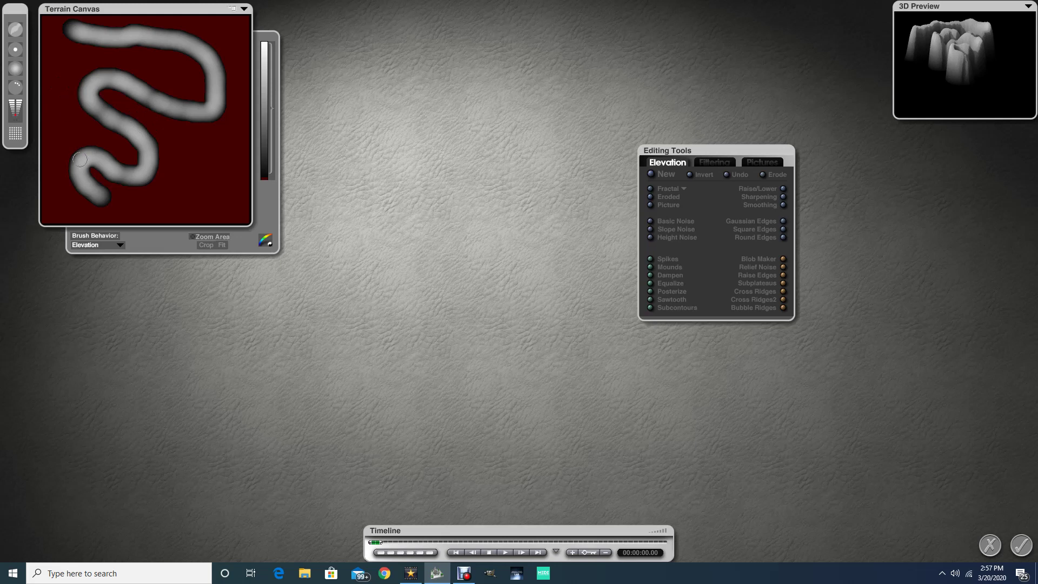
Step: Dab lower notches at regular intervals along the whole winding ridge with the elevation brush, and apply the terrain edit
mouse_move(99, 161)
mouse_down()
mouse_move(106, 179)
mouse_move(125, 178)
mouse_move(153, 157)
mouse_move(145, 130)
mouse_up()
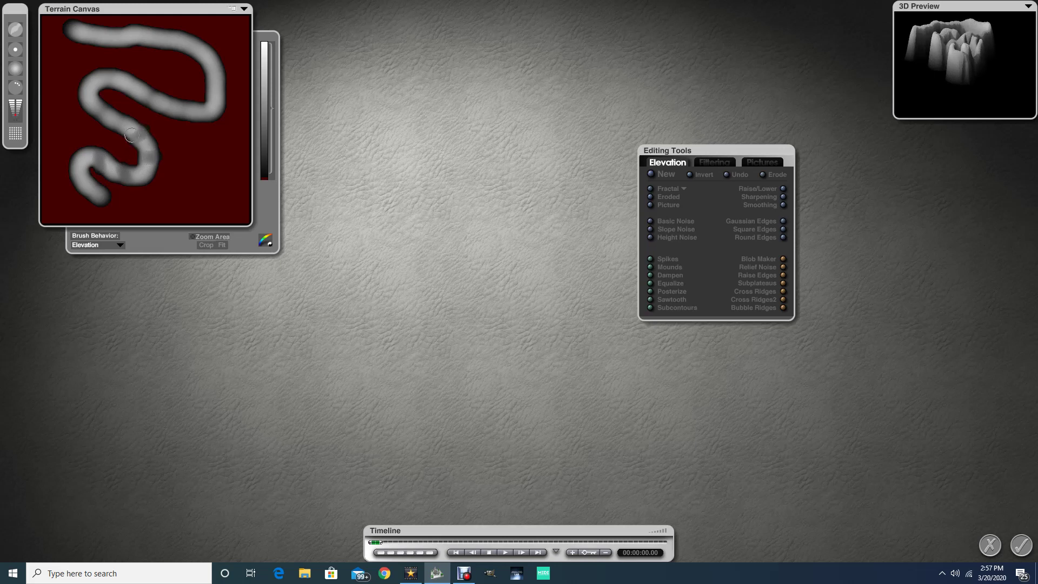
click(127, 117)
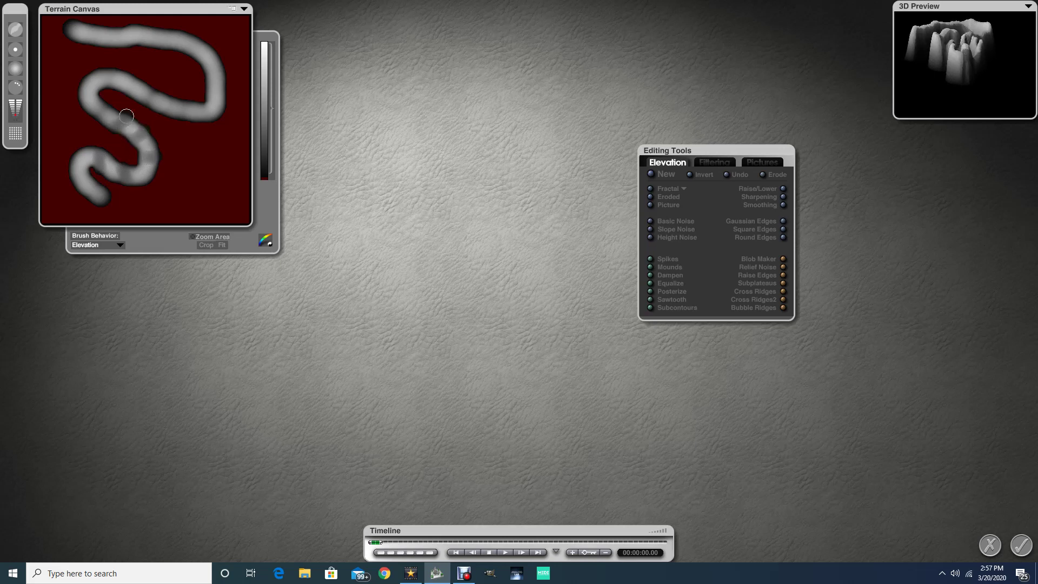
click(95, 109)
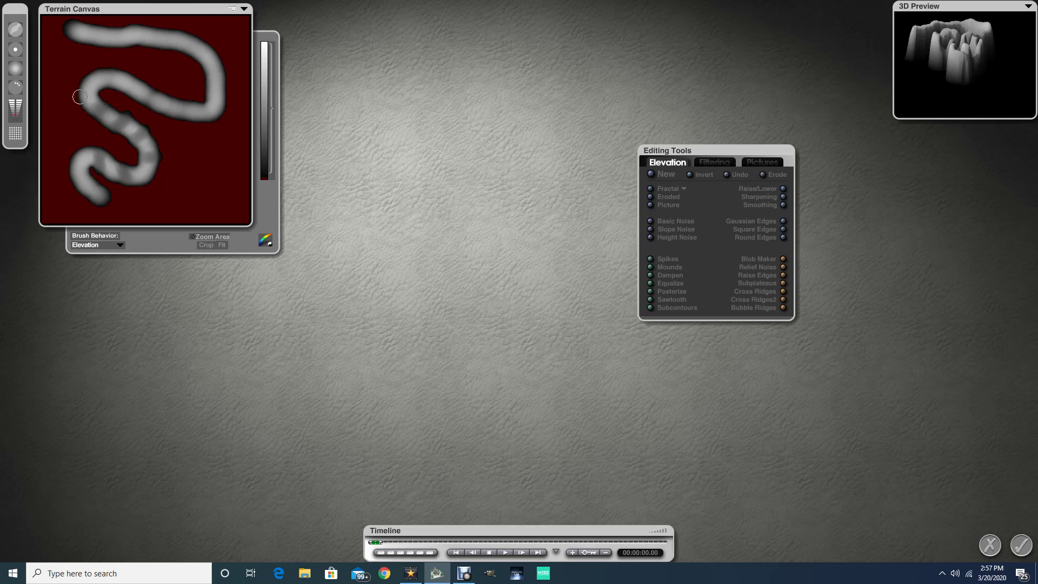
click(91, 92)
click(109, 79)
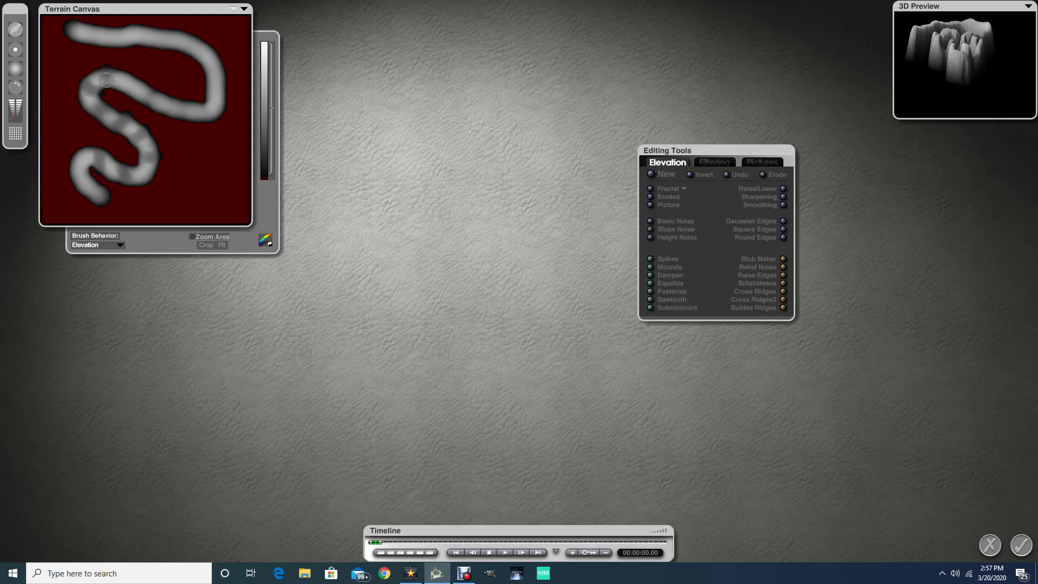
click(128, 98)
click(151, 93)
click(169, 112)
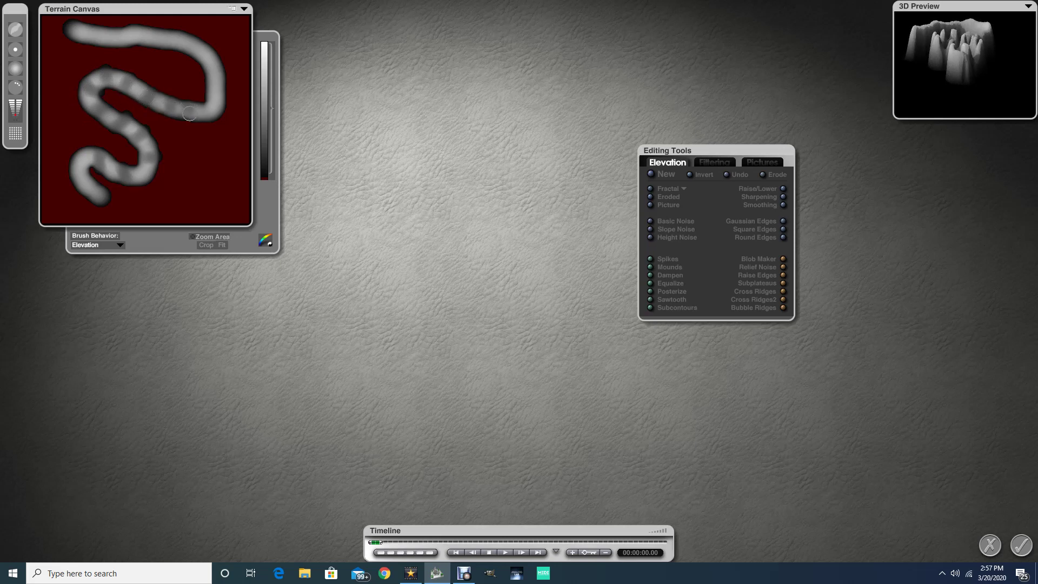
click(192, 114)
click(214, 113)
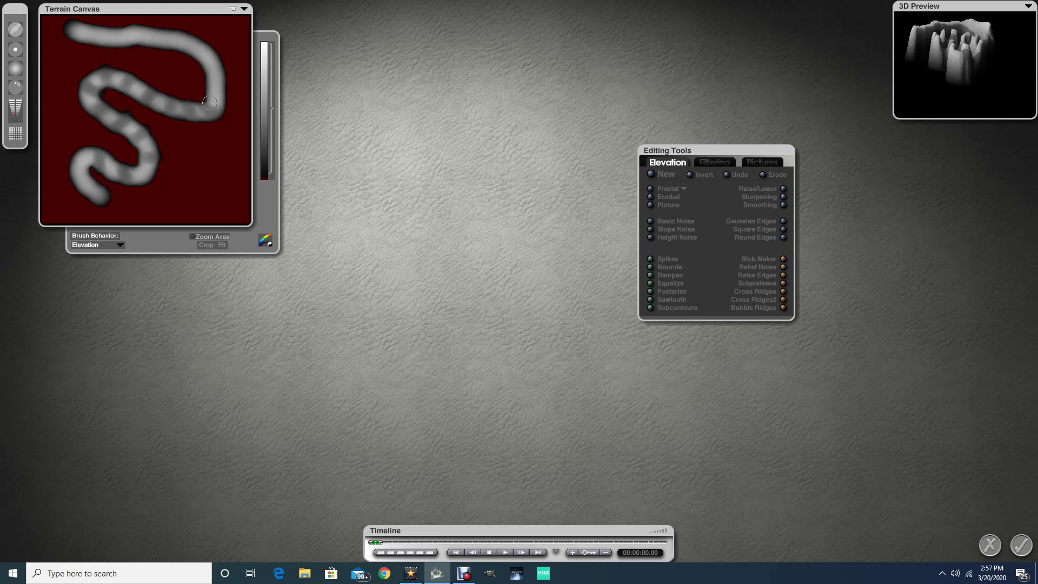
click(216, 92)
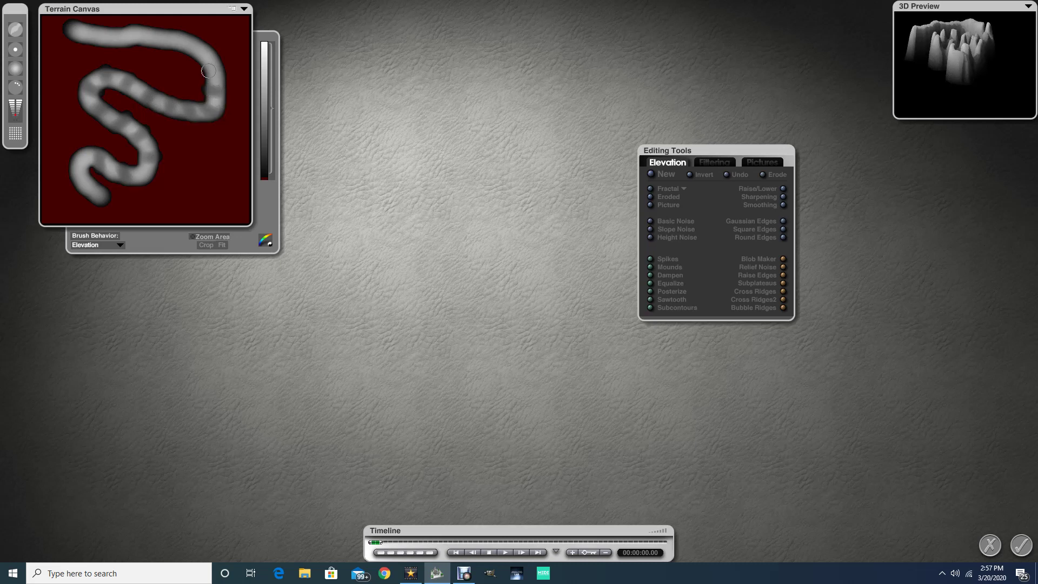
click(216, 72)
click(200, 53)
mouse_move(199, 53)
mouse_down()
mouse_move(204, 46)
mouse_move(177, 35)
mouse_move(154, 40)
mouse_move(157, 32)
mouse_up()
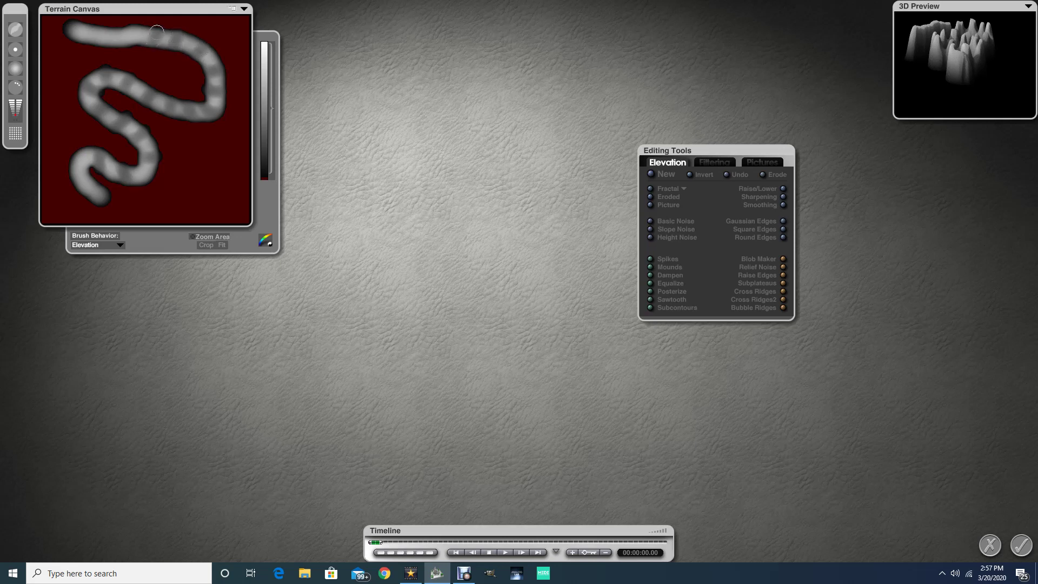
click(123, 40)
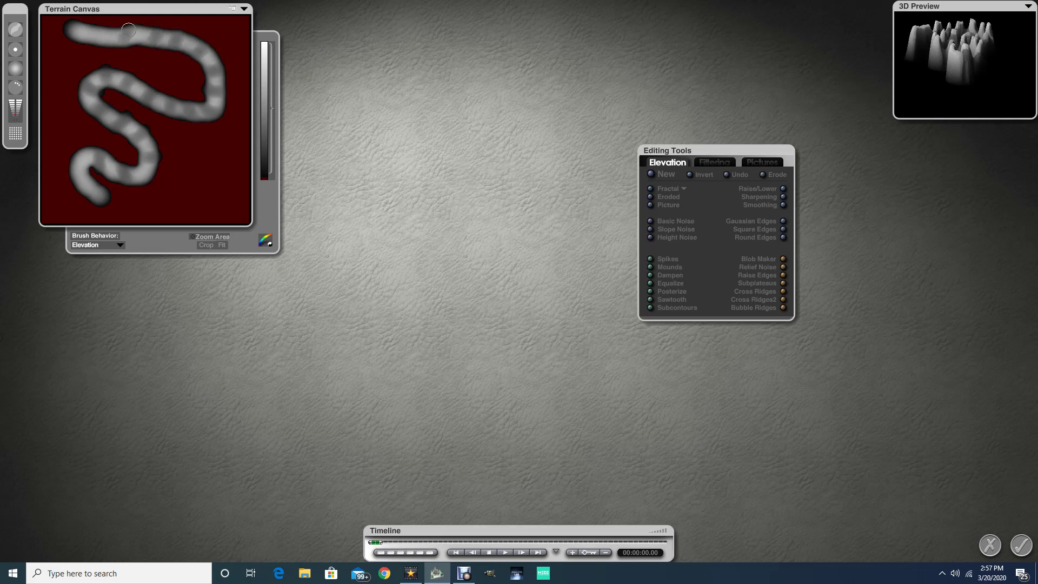
click(100, 36)
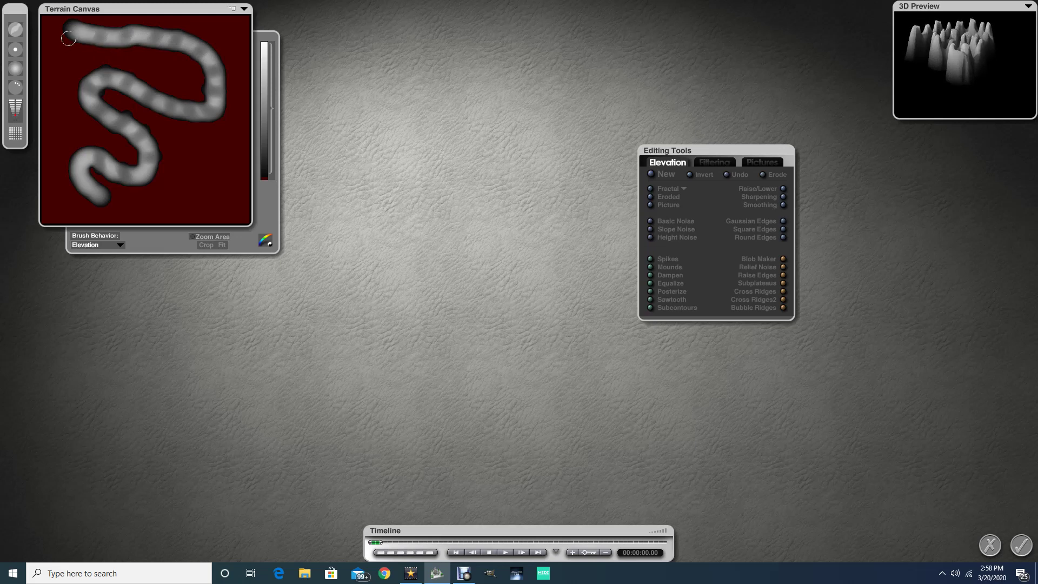
click(83, 25)
click(1021, 545)
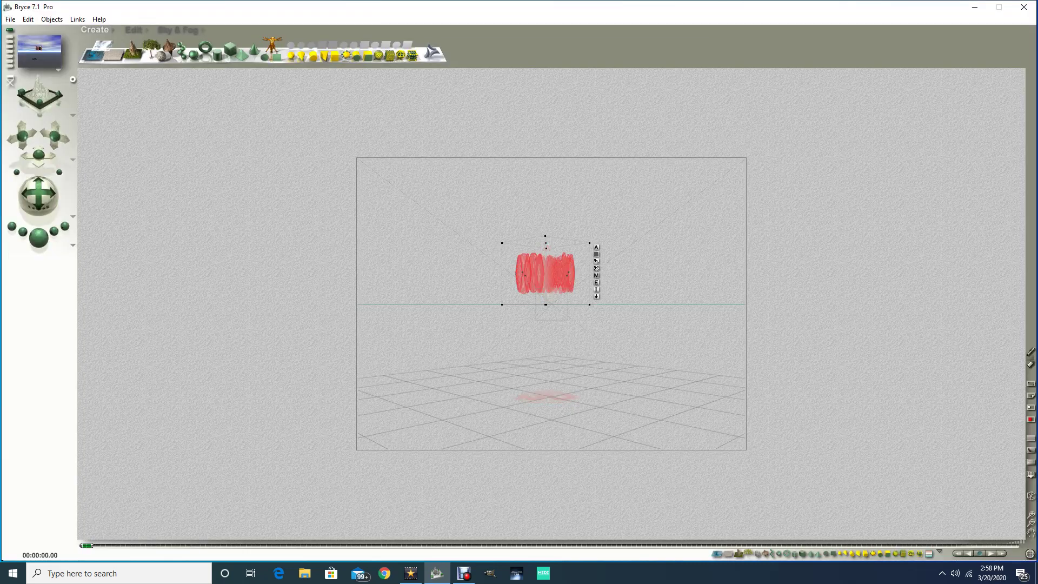
Step: Move the lattice up and to the left in the scene, and rotate it upright with its winding face slightly turned to the camera
drag(545, 273, 507, 252)
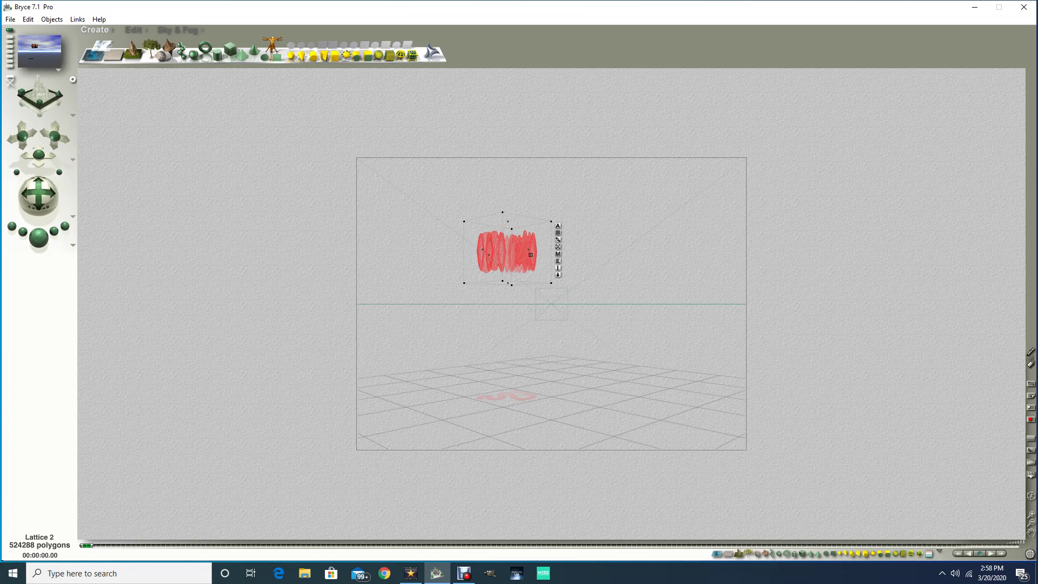
mouse_move(530, 255)
ctrl+mouse_down()
mouse_move(567, 255)
mouse_move(531, 255)
ctrl+mouse_up()
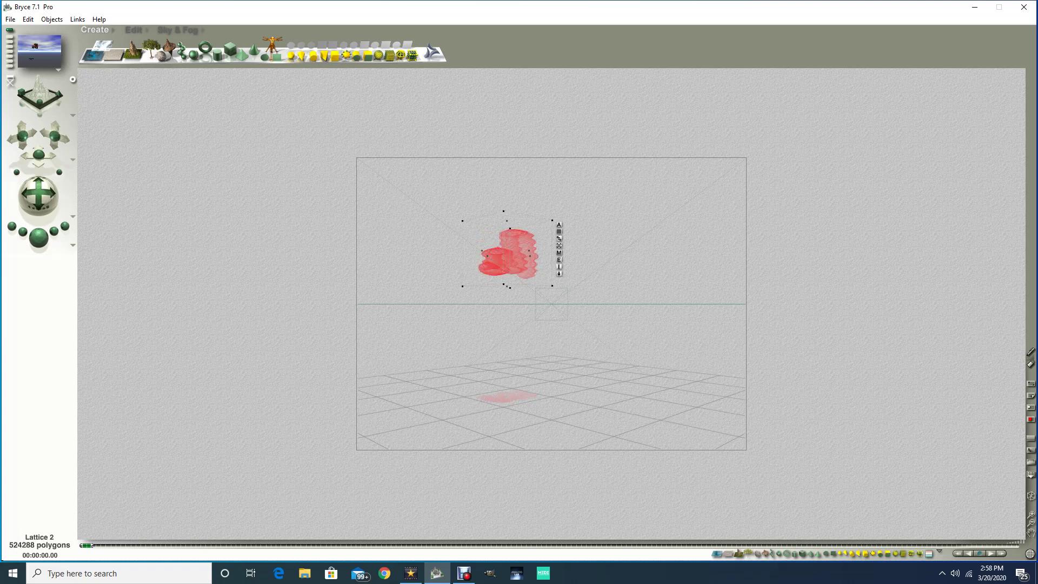
mouse_move(507, 221)
ctrl+mouse_down()
mouse_move(538, 220)
mouse_move(513, 221)
ctrl+mouse_up()
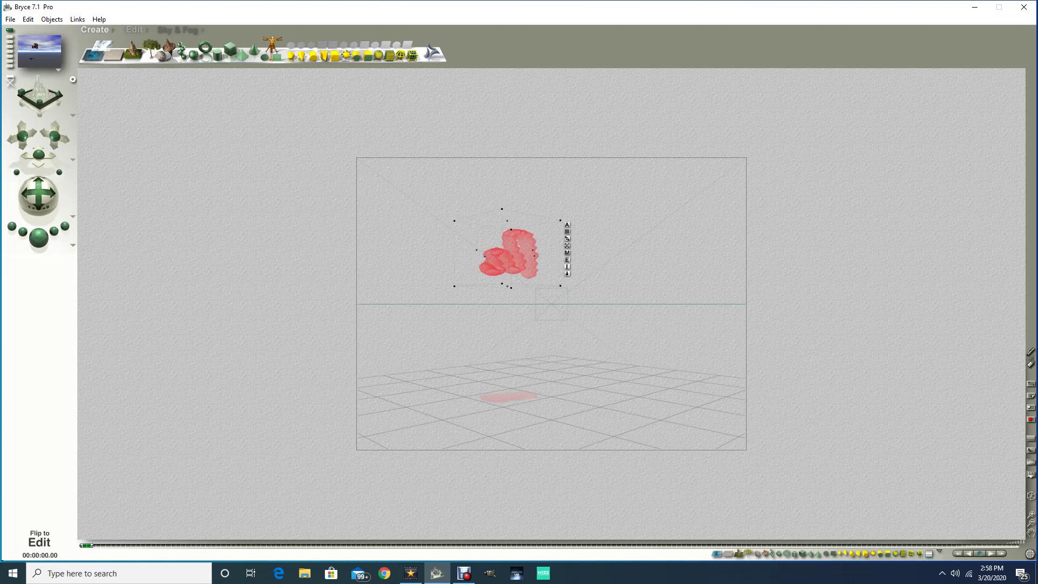
Step: Enlarge the lattice and reposition it so it nearly fills the camera frame, render the scene and return to the wireframe
click(135, 29)
drag(197, 47, 243, 47)
mouse_move(206, 59)
mouse_down()
mouse_move(141, 60)
mouse_move(196, 52)
mouse_up()
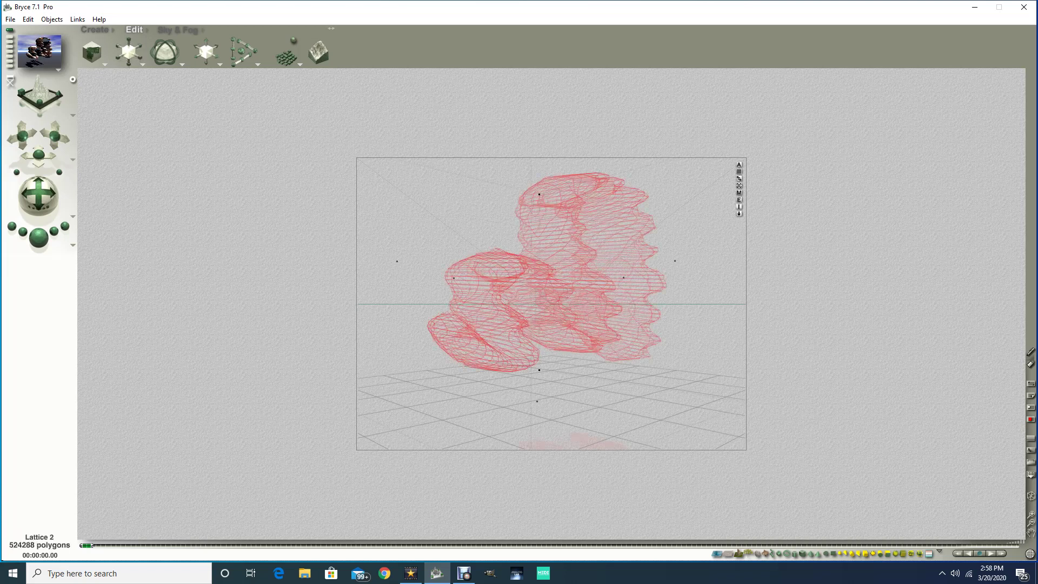
click(39, 236)
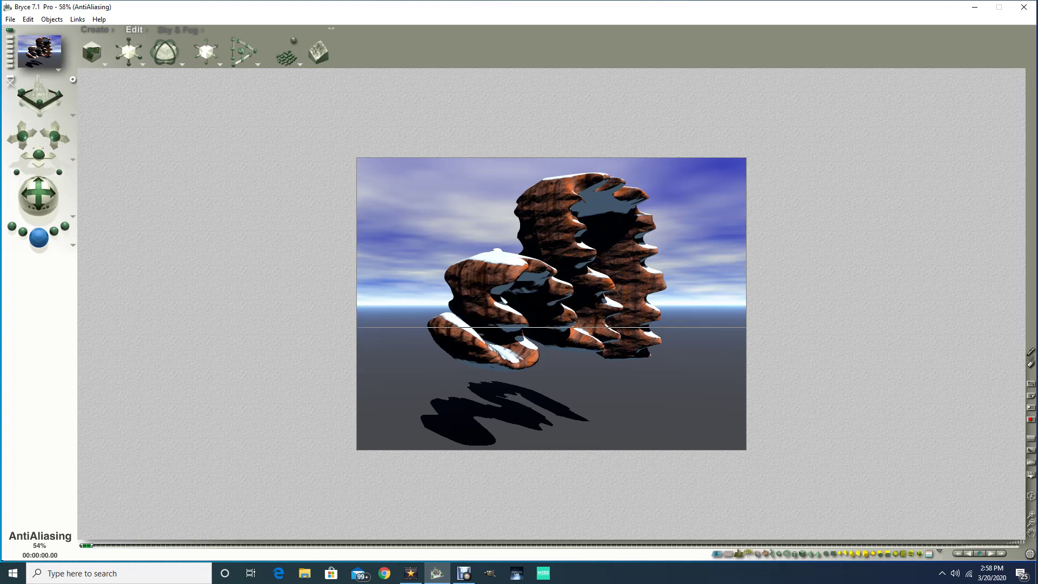
key(Escape)
key(Escape)
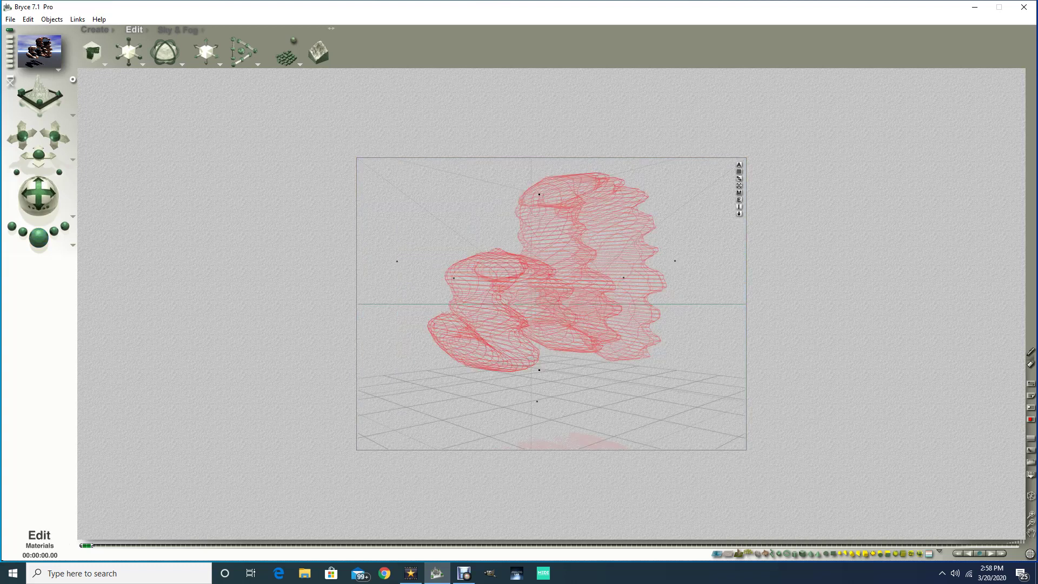
Step: Apply the Rogue Snow 1 material from the Rocks group of the Stones presets to the lattice and render the scene
click(105, 64)
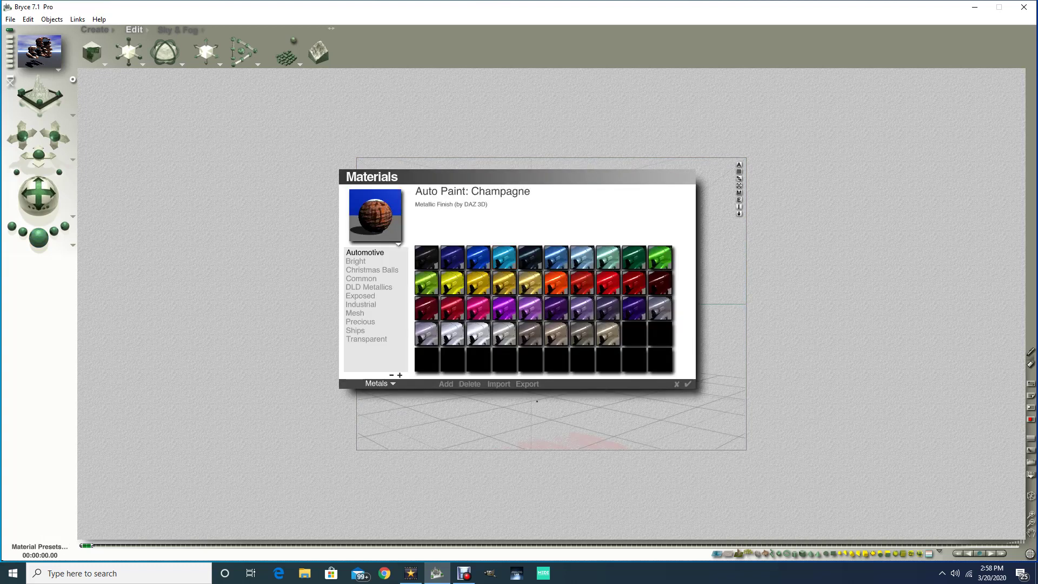
click(379, 383)
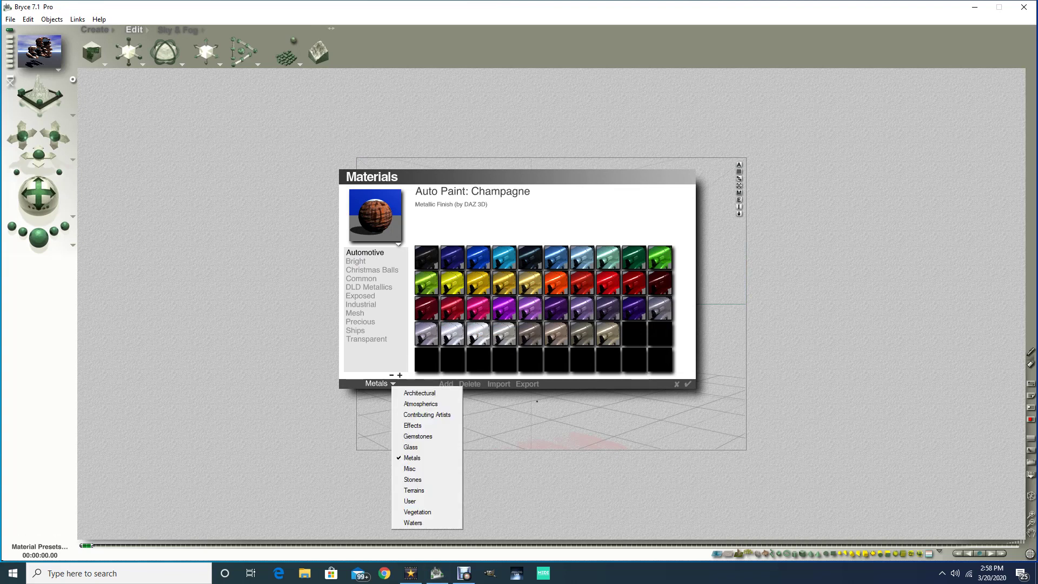
click(413, 480)
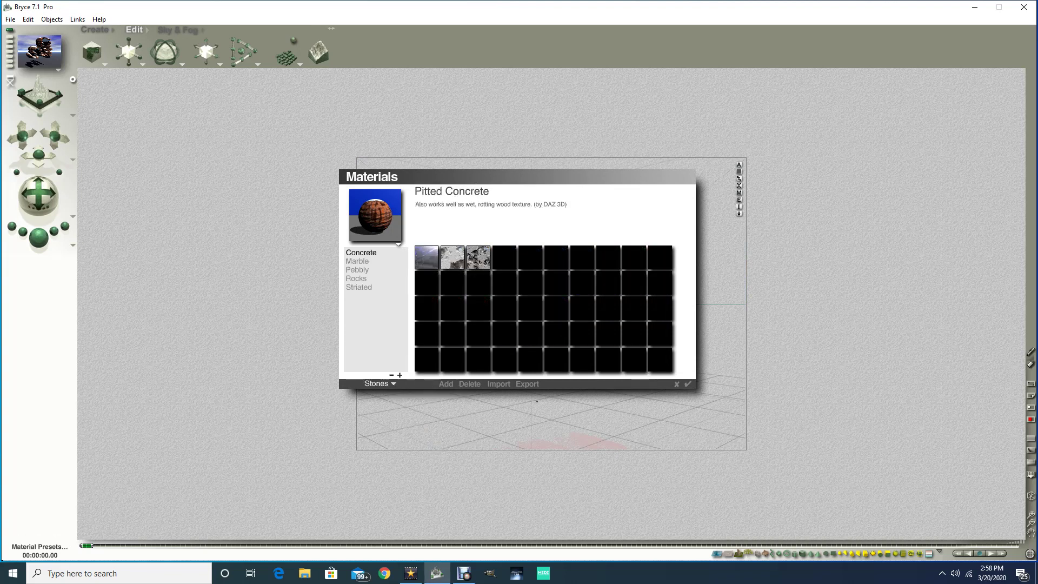
click(356, 279)
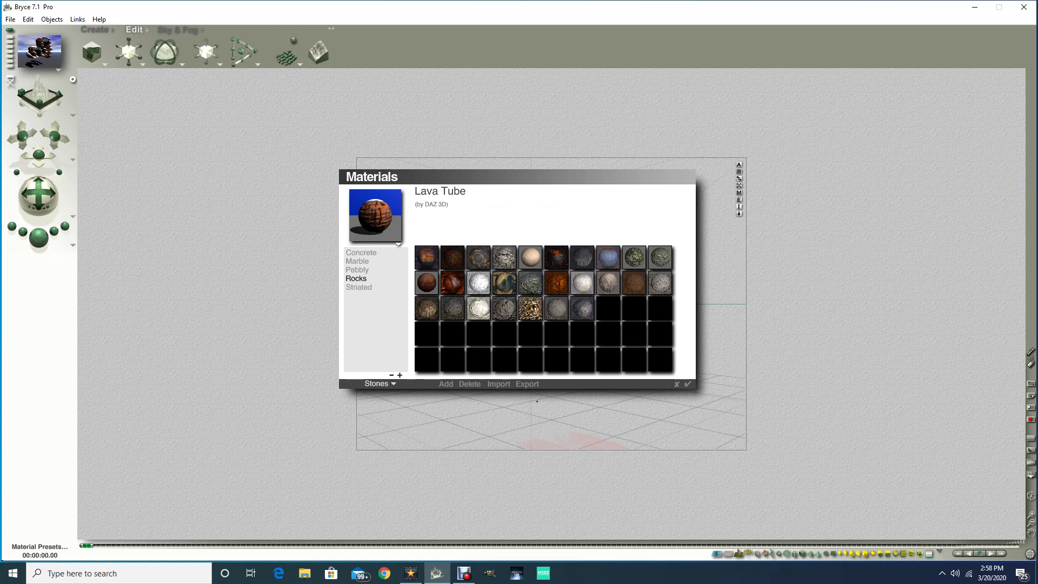
click(479, 282)
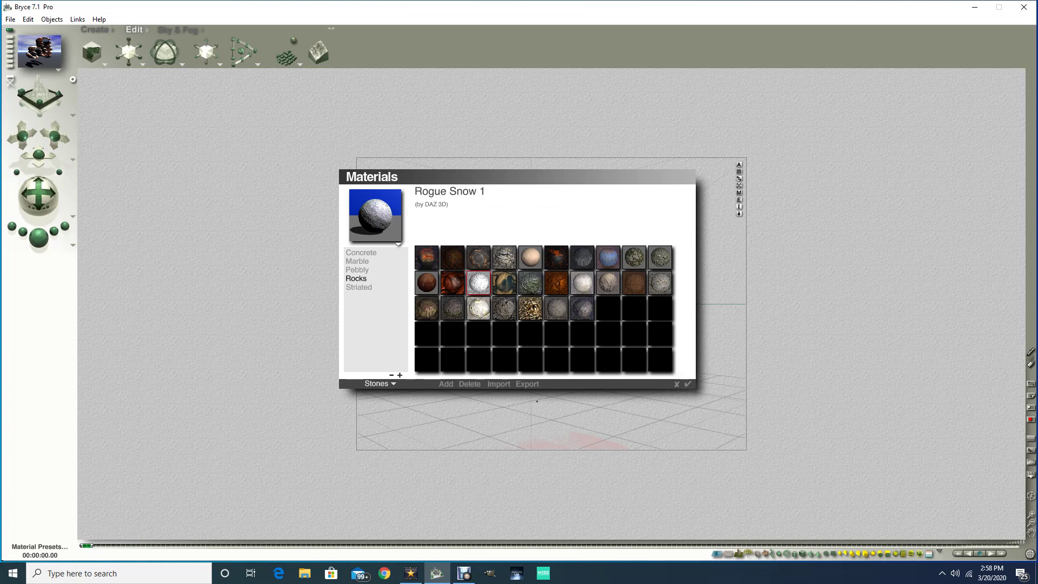
key(Return)
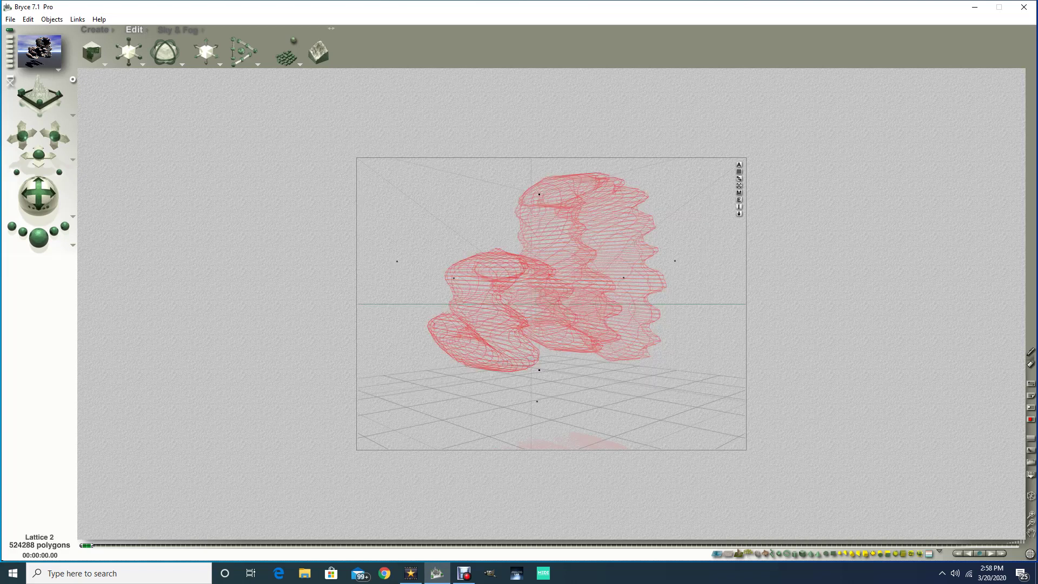
click(39, 238)
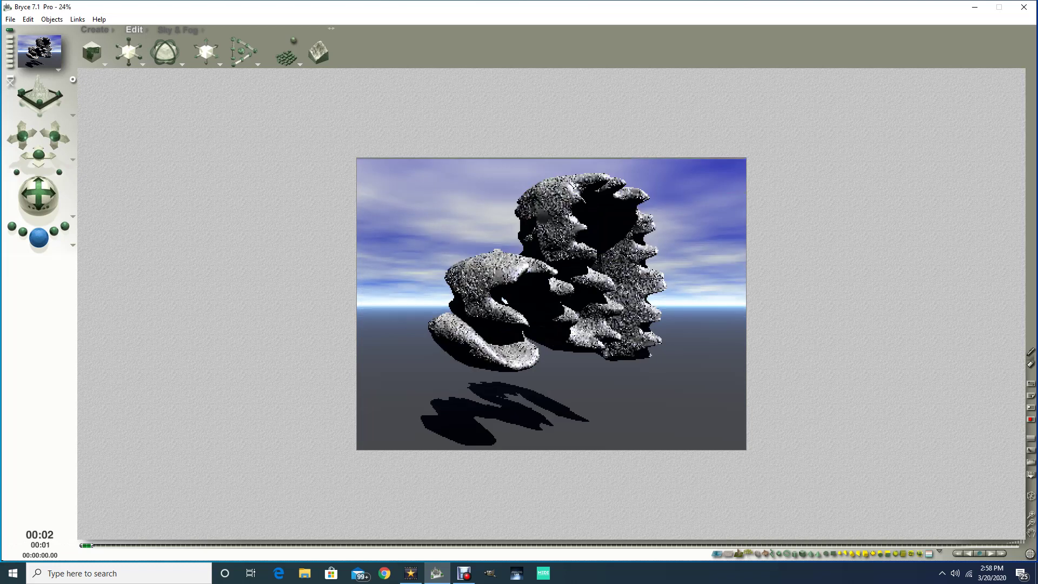